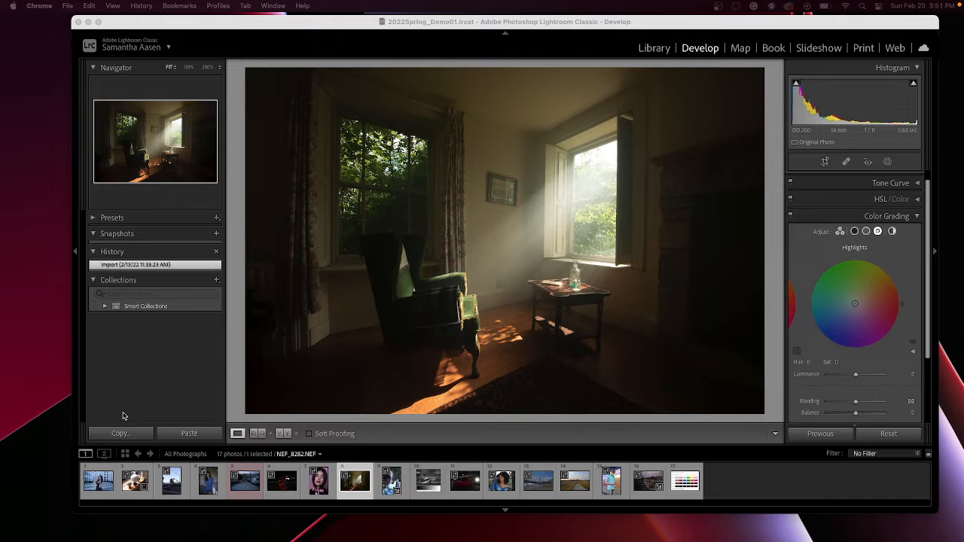
# - Open ZoneSystem.jpeg with the three-way Color Grading wheels displayed, and enlarge the application window to fill the screen
pyautogui.click(429, 486)
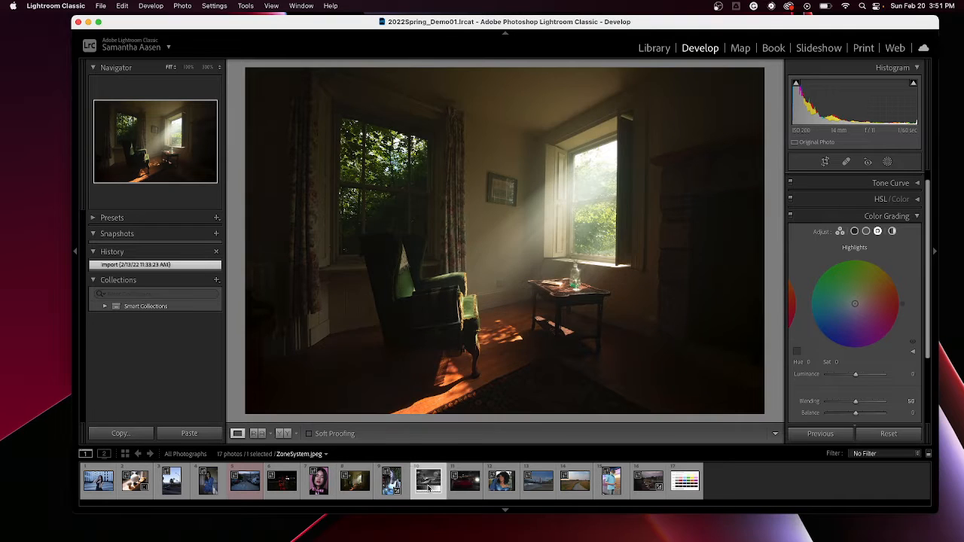
pyautogui.click(840, 231)
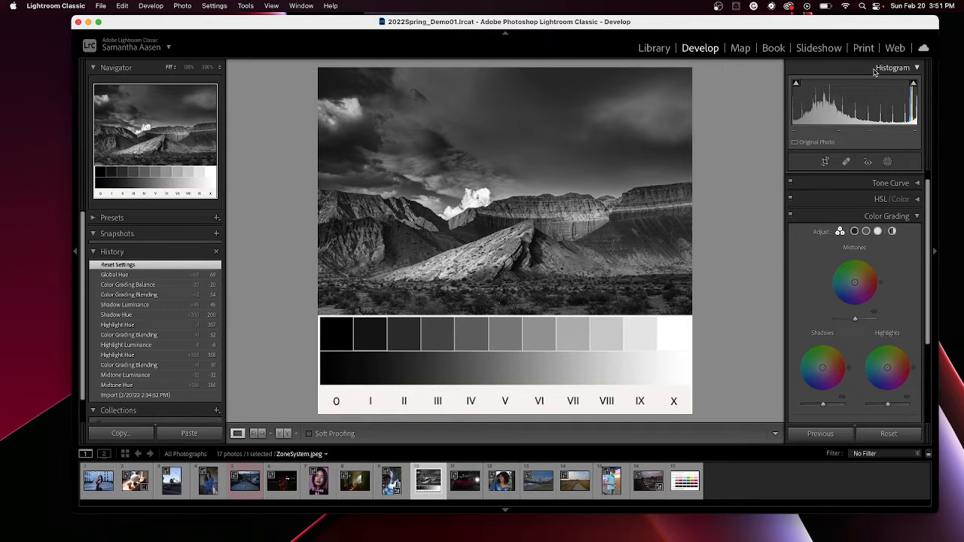
pyautogui.moveTo(832, 22); pyautogui.dragTo(772, 21)
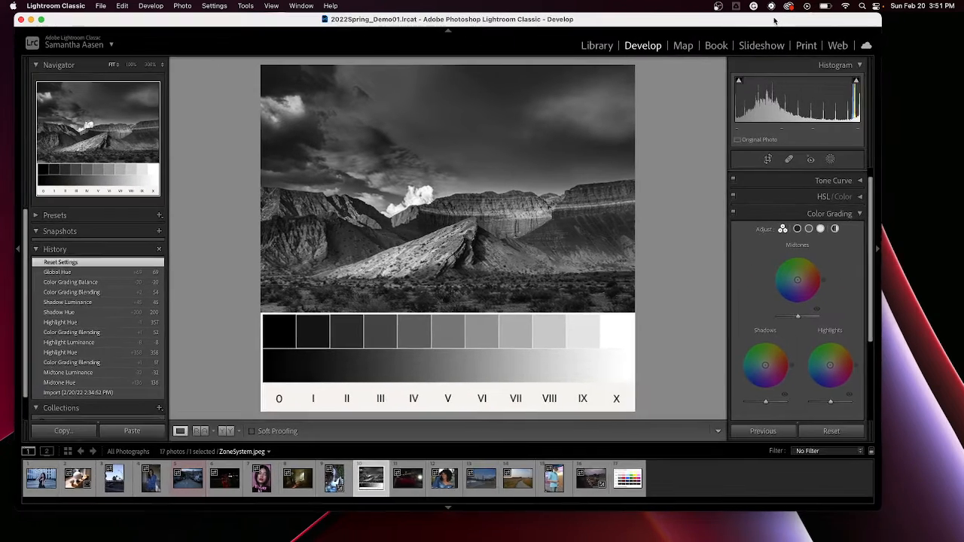
pyautogui.moveTo(875, 512); pyautogui.dragTo(948, 536)
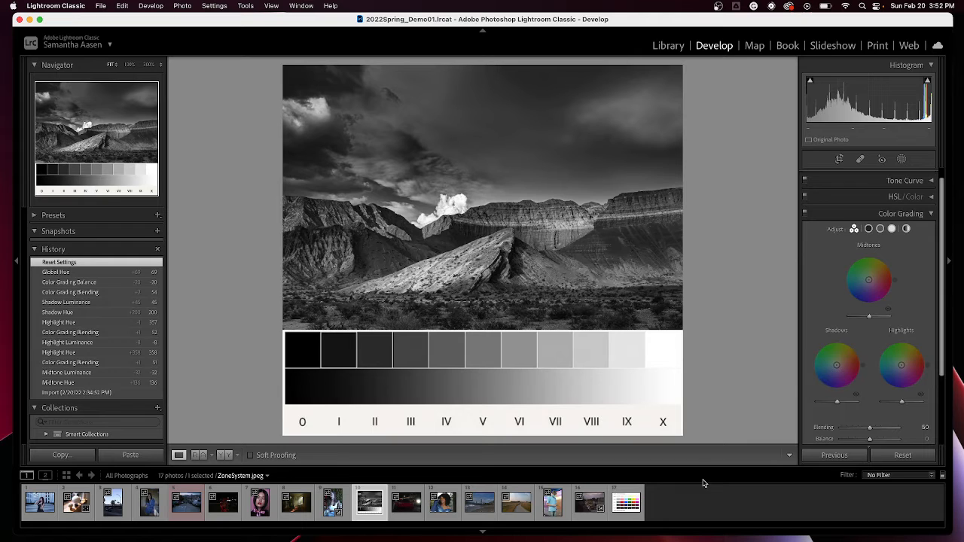
# - Look through the Transform, Lens Corrections and Basic adjustments around Color Grading, collapsing each one again
pyautogui.scroll(1, 877, 219)
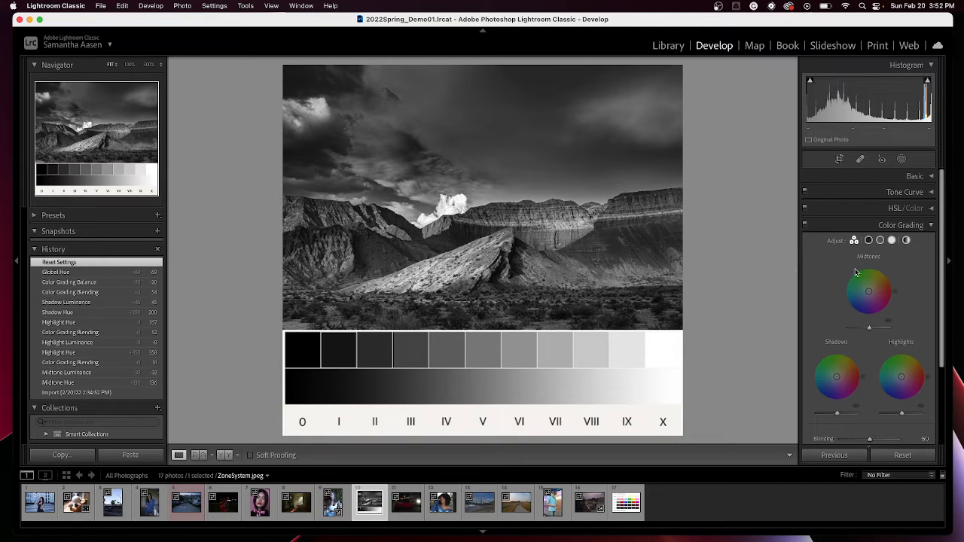
pyautogui.scroll(-2, 909, 246)
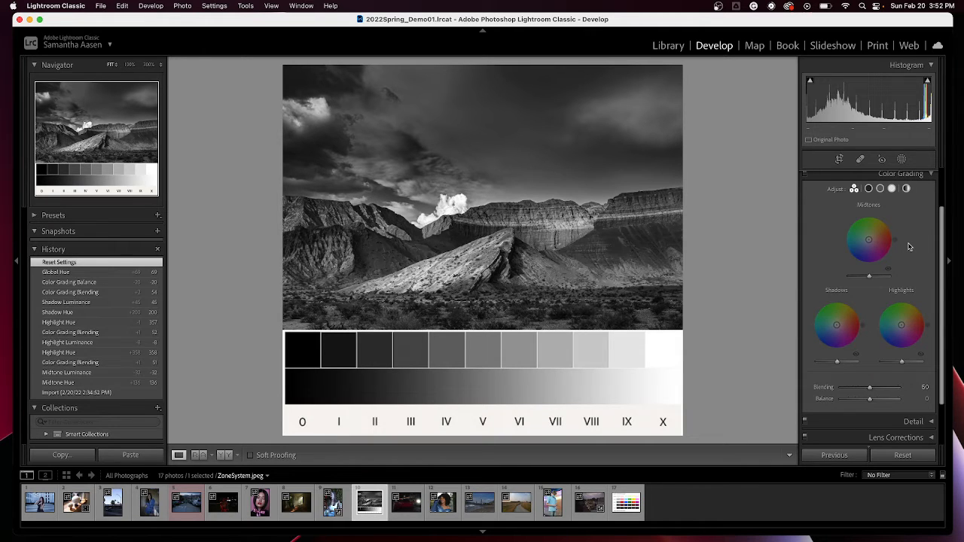
pyautogui.scroll(-3, 909, 247)
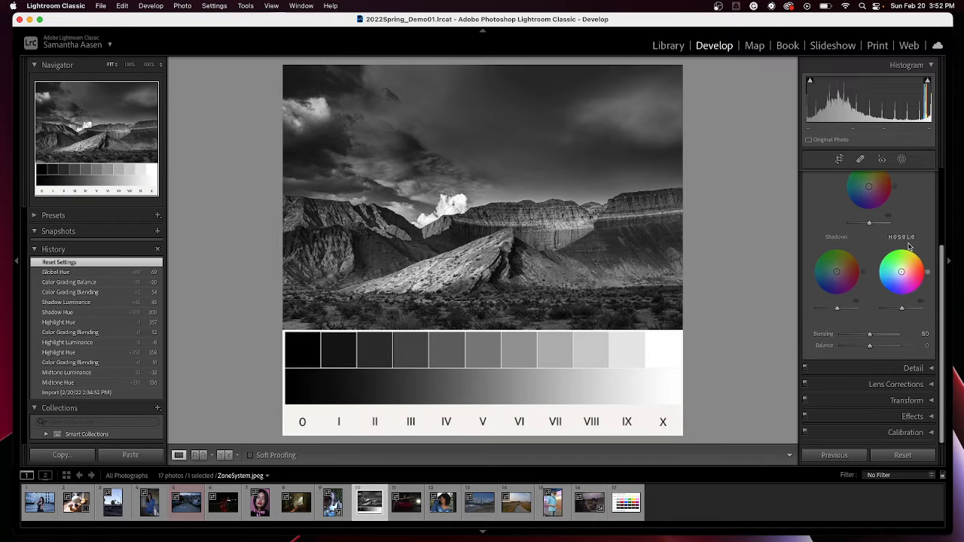
pyautogui.click(844, 400)
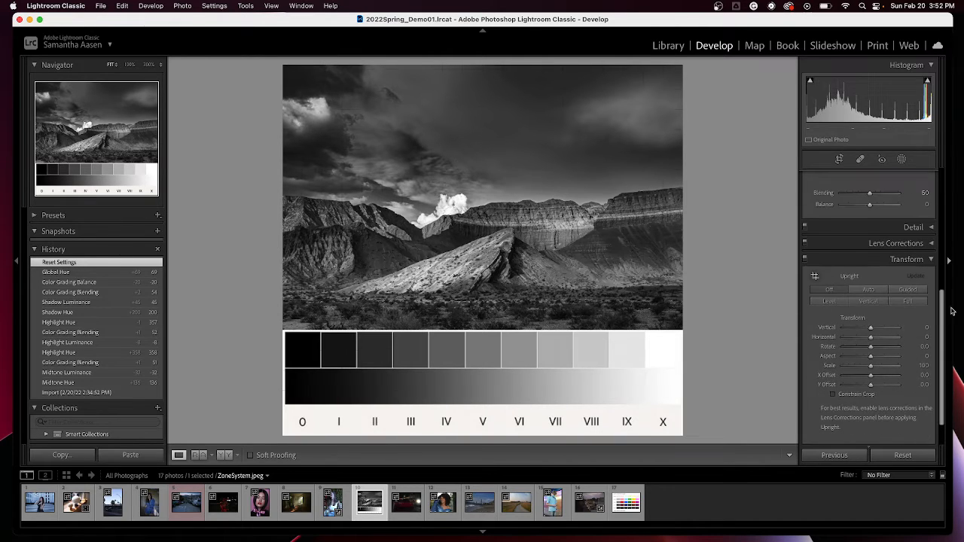
pyautogui.click(930, 260)
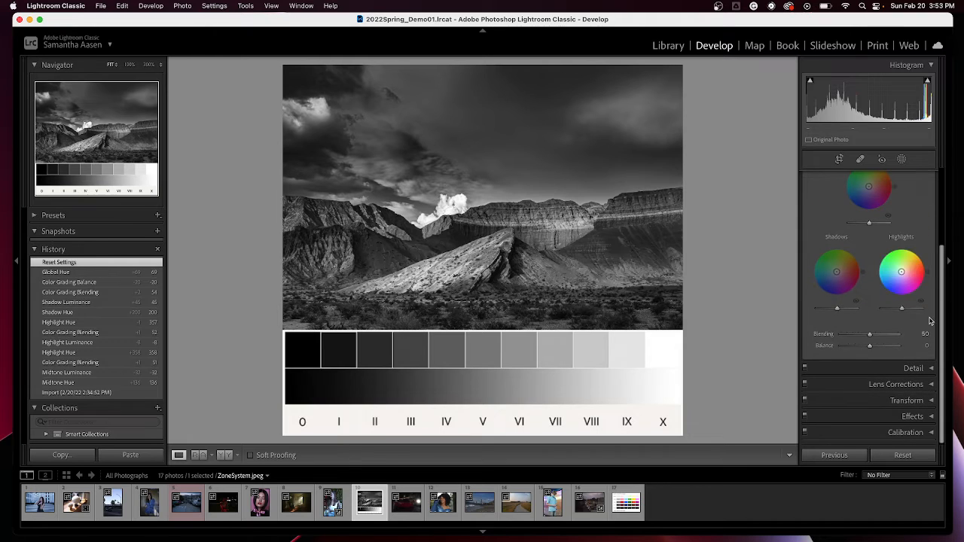
pyautogui.click(931, 385)
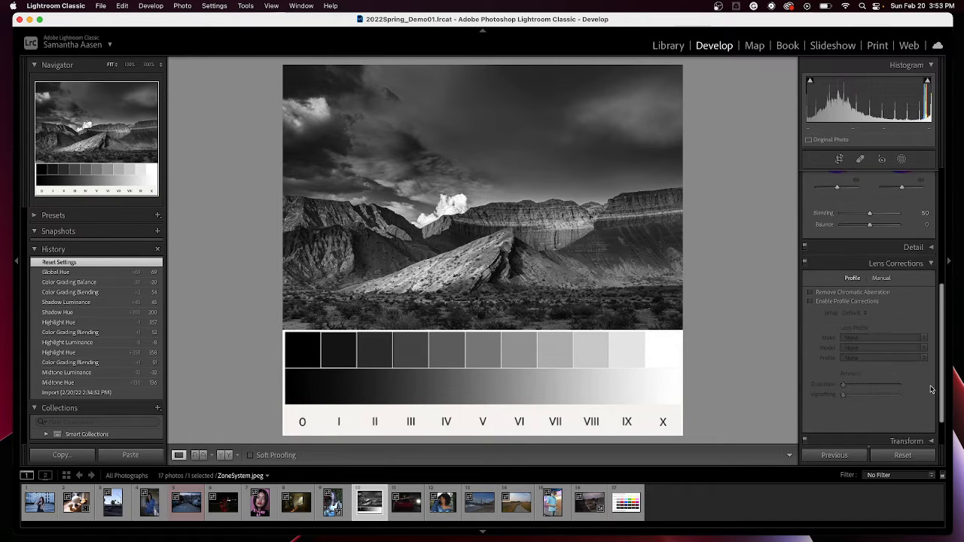
pyautogui.click(931, 265)
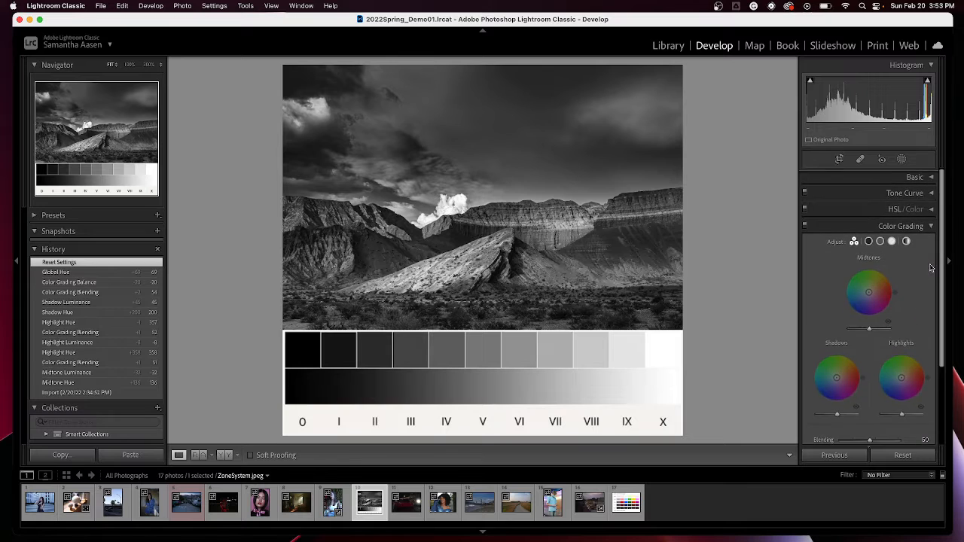
pyautogui.click(931, 178)
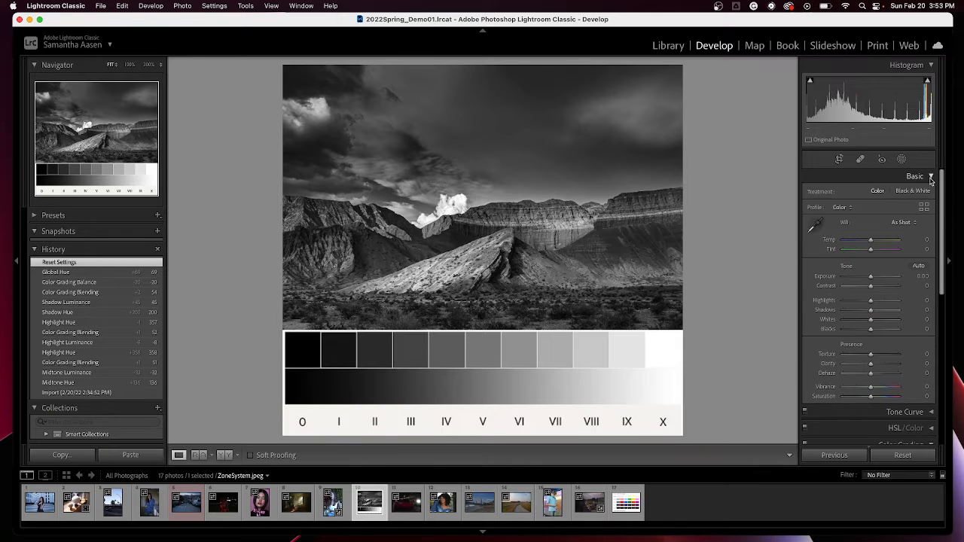
pyautogui.click(932, 178)
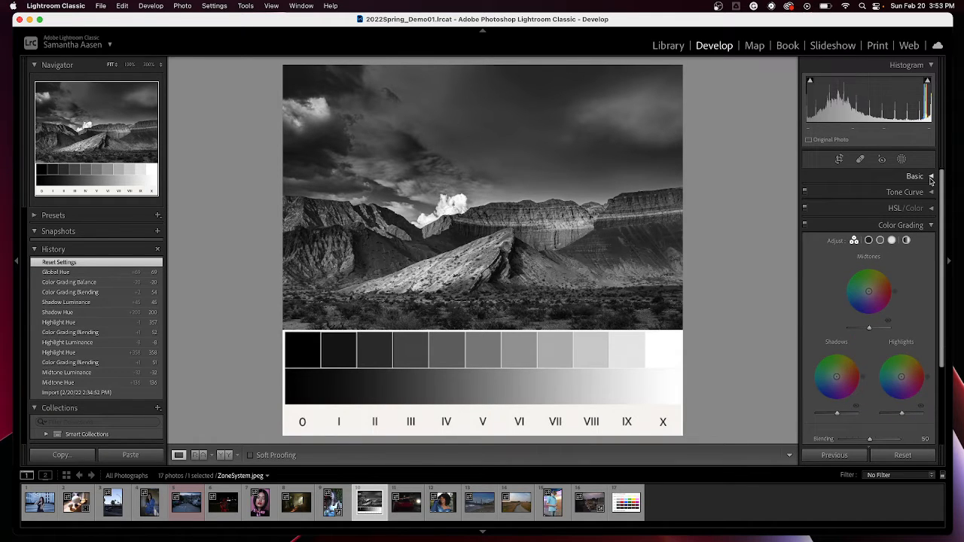
# - Look through the Shadows, three-way and Global views of Color Grading
pyautogui.click(869, 241)
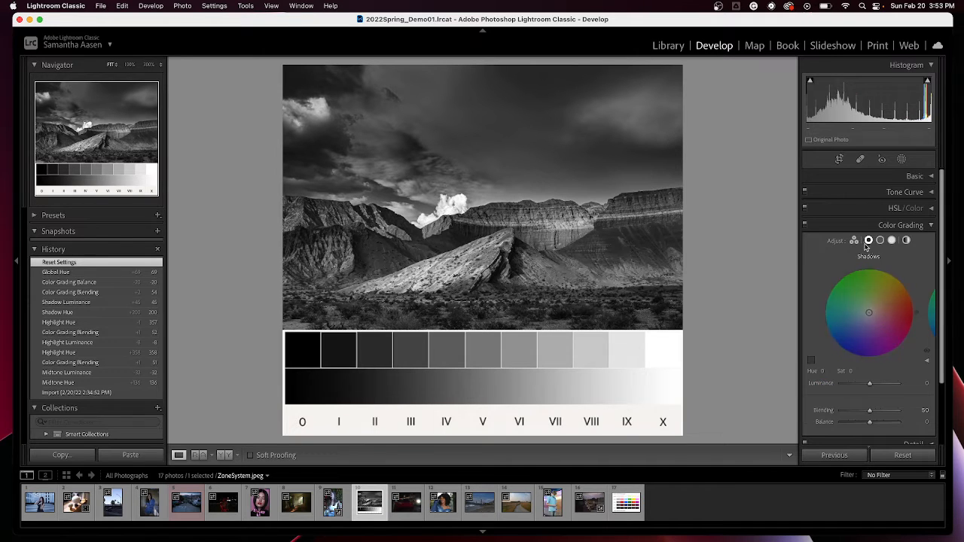
pyautogui.click(854, 241)
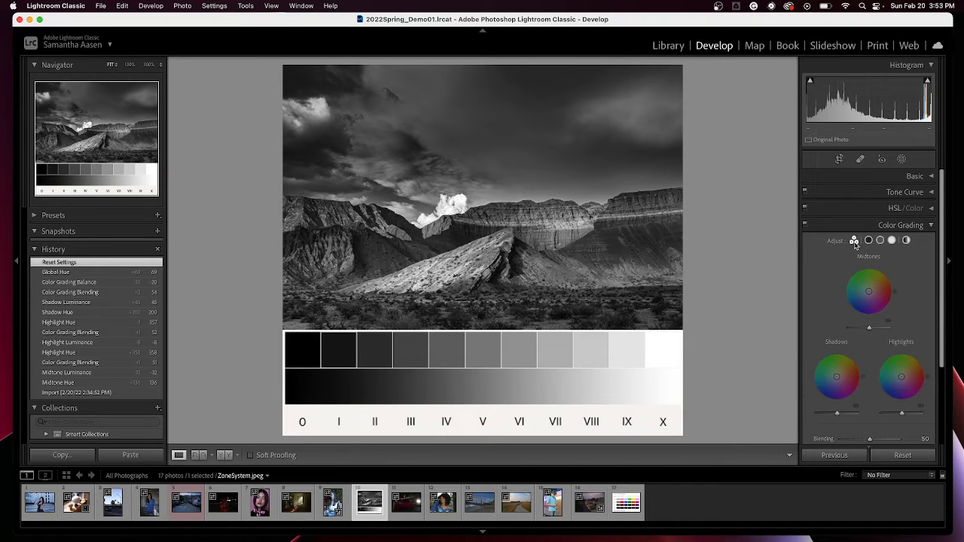
pyautogui.click(906, 240)
# - Tint the shadows blue in Color Grading with hue 231 and saturation 100
pyautogui.click(869, 240)
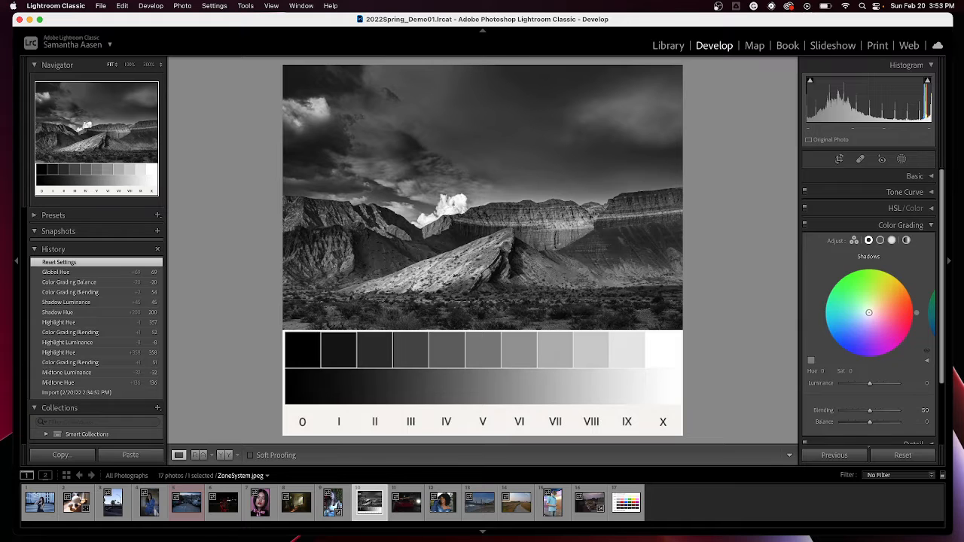
pyautogui.moveTo(869, 312)
pyautogui.mouseDown()
pyautogui.moveTo(876, 328)
pyautogui.moveTo(859, 308)
pyautogui.moveTo(874, 308)
pyautogui.moveTo(855, 311)
pyautogui.moveTo(856, 325)
pyautogui.moveTo(877, 310)
pyautogui.moveTo(866, 317)
pyautogui.moveTo(874, 353)
pyautogui.moveTo(872, 320)
pyautogui.moveTo(882, 349)
pyautogui.moveTo(869, 313)
pyautogui.moveTo(881, 349)
pyautogui.moveTo(869, 312)
pyautogui.moveTo(878, 314)
pyautogui.moveTo(860, 314)
pyautogui.moveTo(878, 312)
pyautogui.moveTo(867, 303)
pyautogui.moveTo(860, 311)
pyautogui.moveTo(875, 320)
pyautogui.moveTo(860, 311)
pyautogui.moveTo(868, 304)
pyautogui.moveTo(878, 314)
pyautogui.moveTo(860, 312)
pyautogui.moveTo(870, 302)
pyautogui.moveTo(859, 310)
pyautogui.moveTo(867, 320)
pyautogui.moveTo(875, 305)
pyautogui.moveTo(863, 307)
pyautogui.moveTo(878, 313)
pyautogui.moveTo(852, 334)
pyautogui.moveTo(859, 324)
pyautogui.mouseUp()
pyautogui.moveTo(850, 339); pyautogui.dragTo(843, 346)
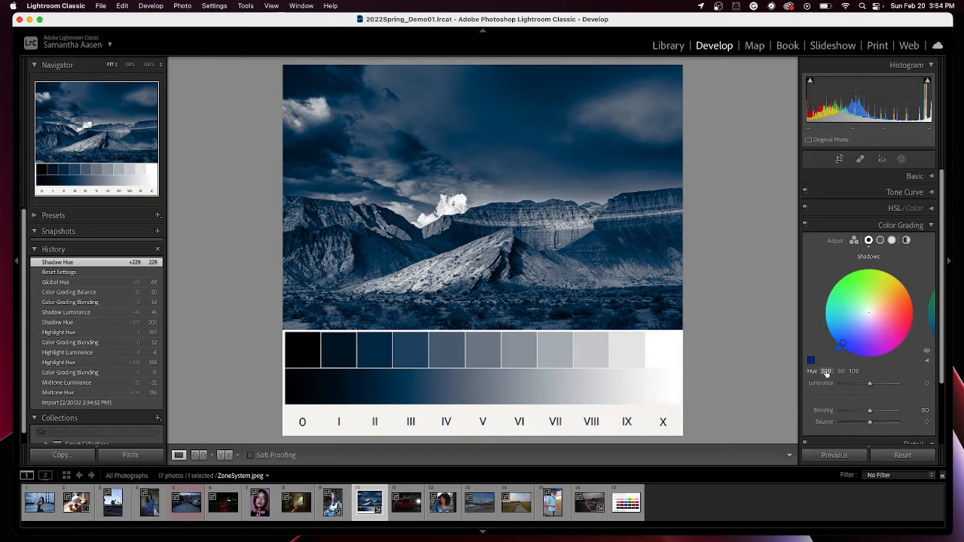
pyautogui.moveTo(826, 373)
pyautogui.mouseDown()
pyautogui.moveTo(875, 373)
pyautogui.moveTo(841, 350)
pyautogui.moveTo(822, 314)
pyautogui.moveTo(844, 352)
pyautogui.moveTo(843, 344)
pyautogui.moveTo(778, 371)
pyautogui.moveTo(853, 370)
pyautogui.mouseUp()
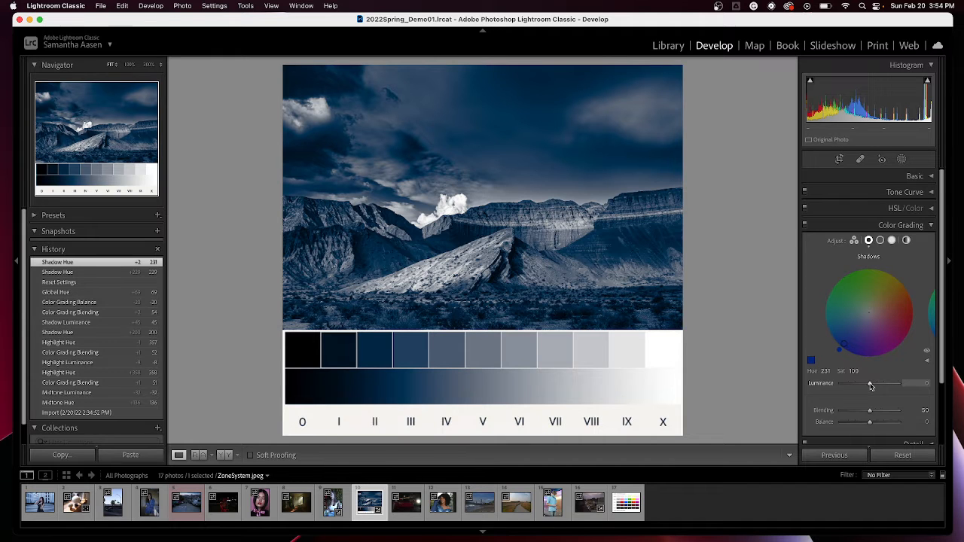
# - Try a shadow luminance of +9 and return it to 0
pyautogui.moveTo(871, 387)
pyautogui.mouseDown()
pyautogui.moveTo(900, 386)
pyautogui.moveTo(836, 386)
pyautogui.moveTo(900, 386)
pyautogui.moveTo(829, 385)
pyautogui.moveTo(873, 389)
pyautogui.mouseUp()
pyautogui.press('0')
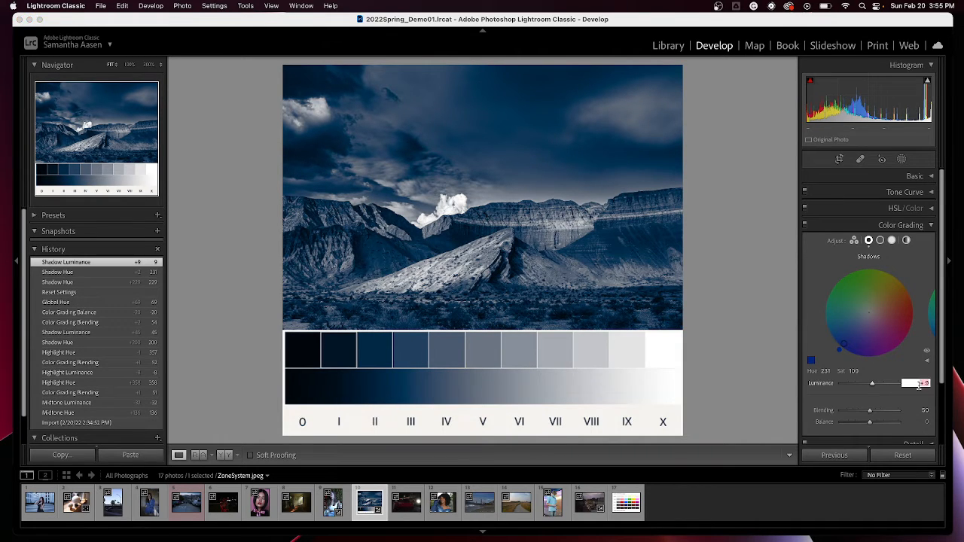
pyautogui.click(920, 383)
pyautogui.write('0')
pyautogui.press('Return')
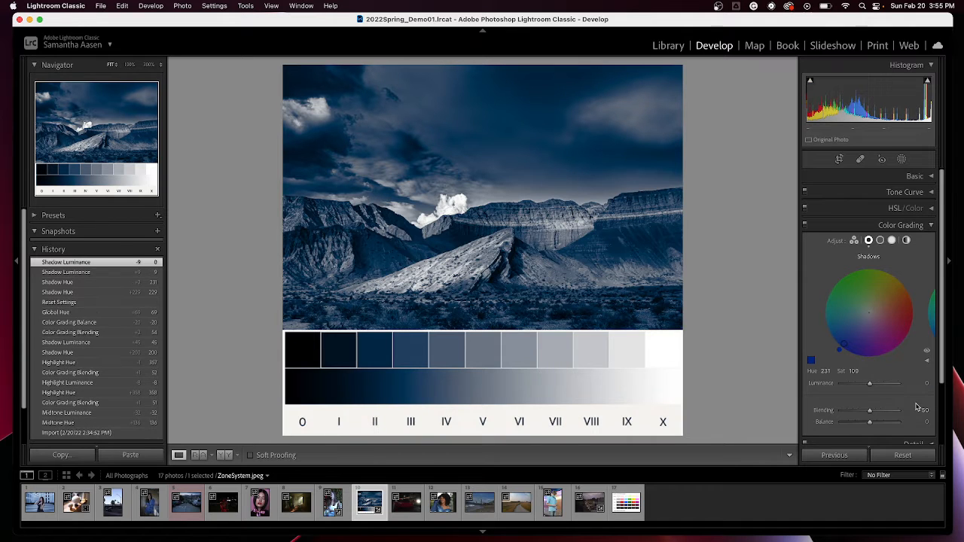
# - Try the shadow grading with blending at 100, and bring it back down to 51
pyautogui.scroll(-2, 912, 403)
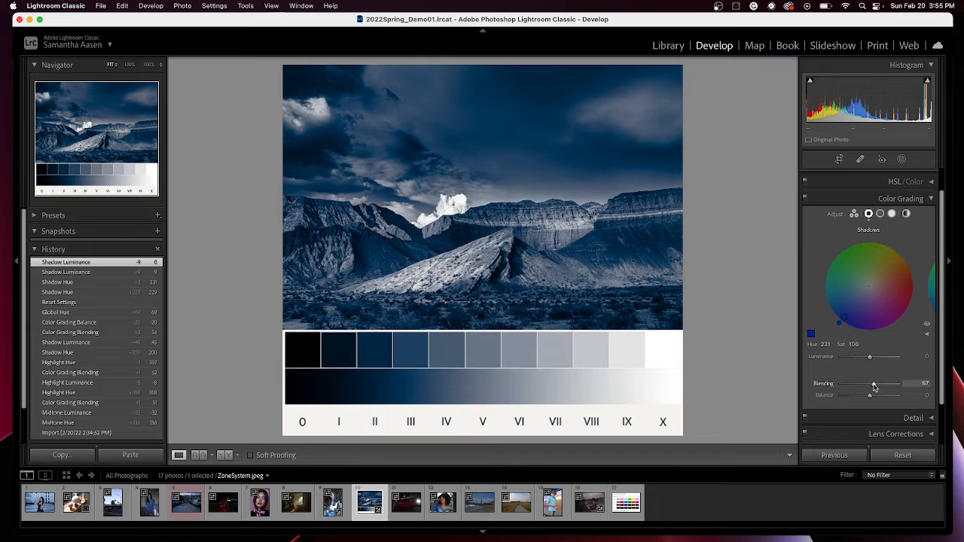
pyautogui.moveTo(872, 388); pyautogui.dragTo(924, 385)
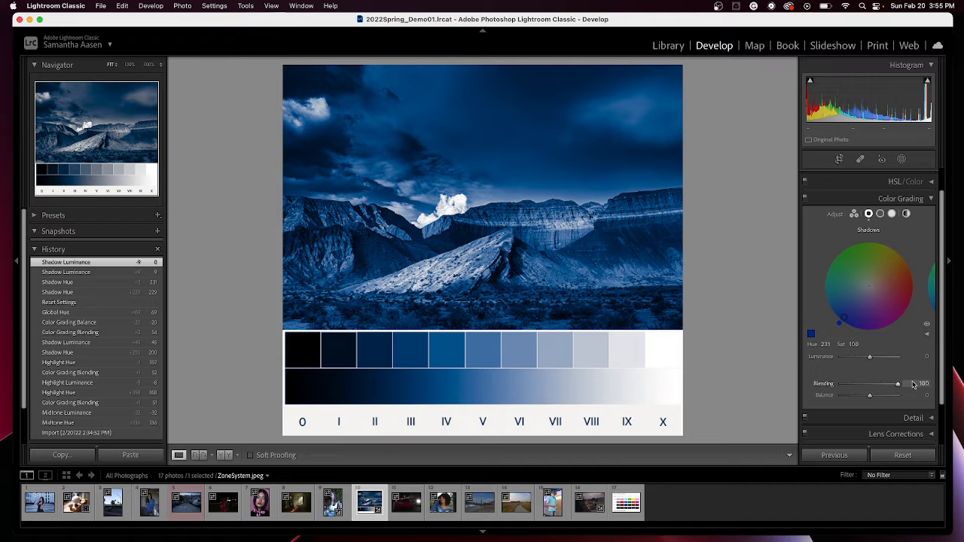
pyautogui.moveTo(926, 385); pyautogui.dragTo(869, 431)
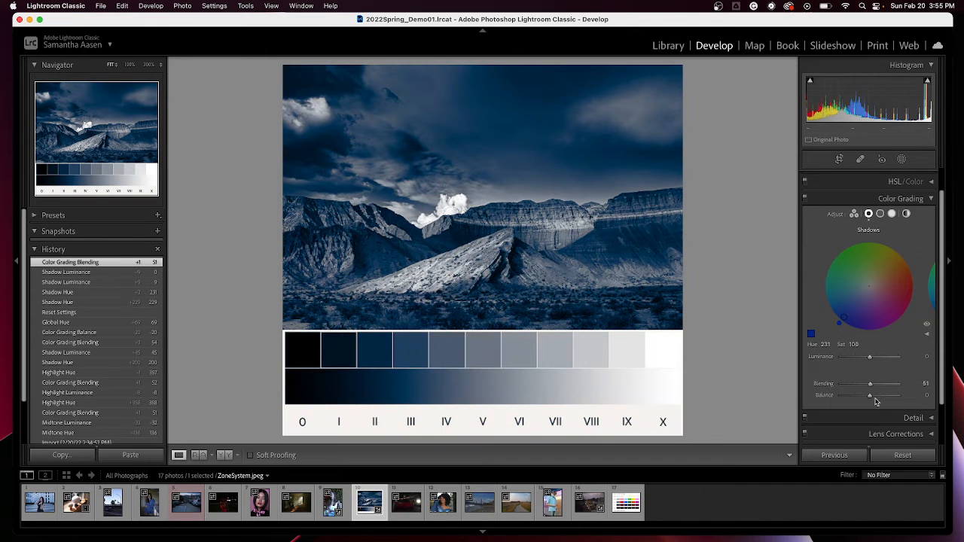
# - Try a balance of +6 and a blending of 0, and restore balance to 0 and blending to 50
pyautogui.moveTo(870, 396)
pyautogui.mouseDown()
pyautogui.moveTo(913, 399)
pyautogui.moveTo(809, 405)
pyautogui.moveTo(887, 405)
pyautogui.moveTo(851, 405)
pyautogui.moveTo(875, 407)
pyautogui.mouseUp()
pyautogui.click(925, 395)
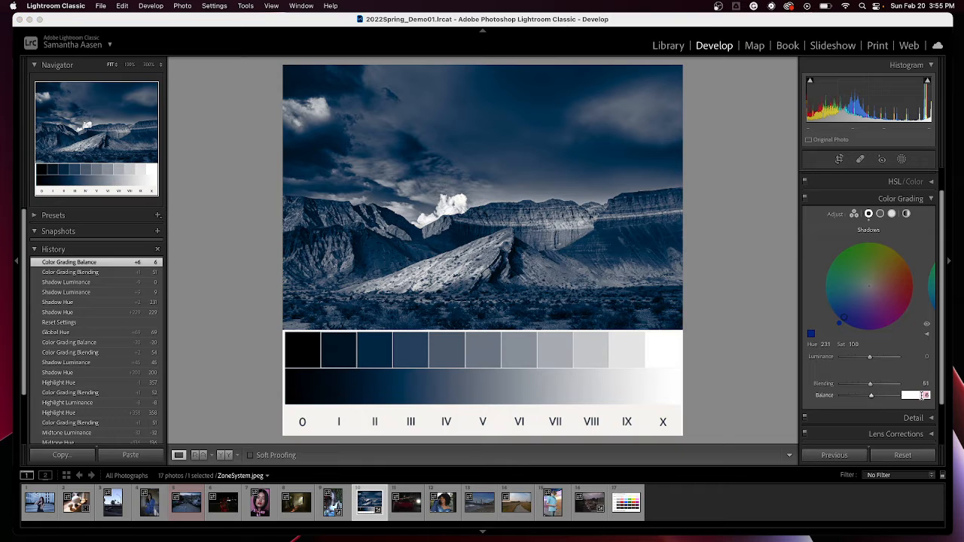
pyautogui.write('0')
pyautogui.click(920, 383)
pyautogui.write('0')
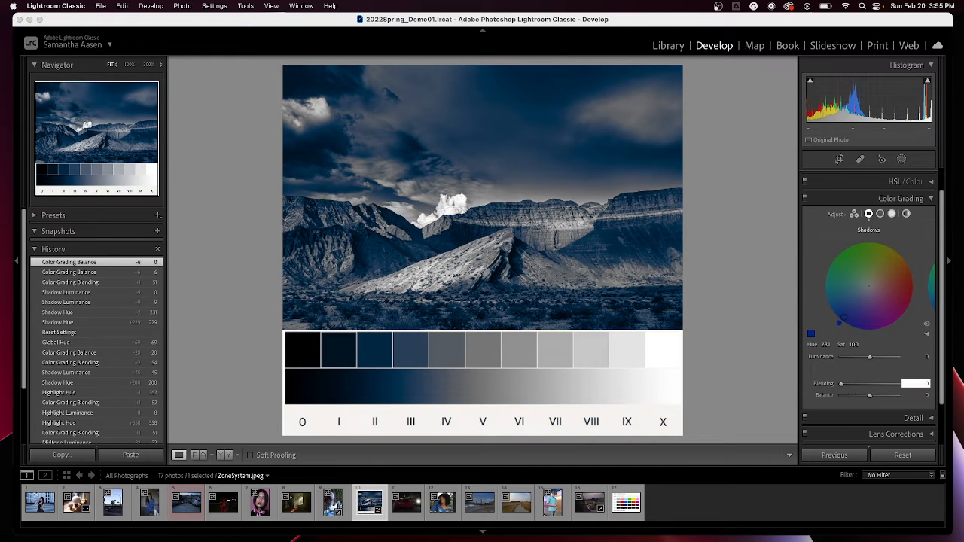
pyautogui.press('Return')
pyautogui.click(925, 383)
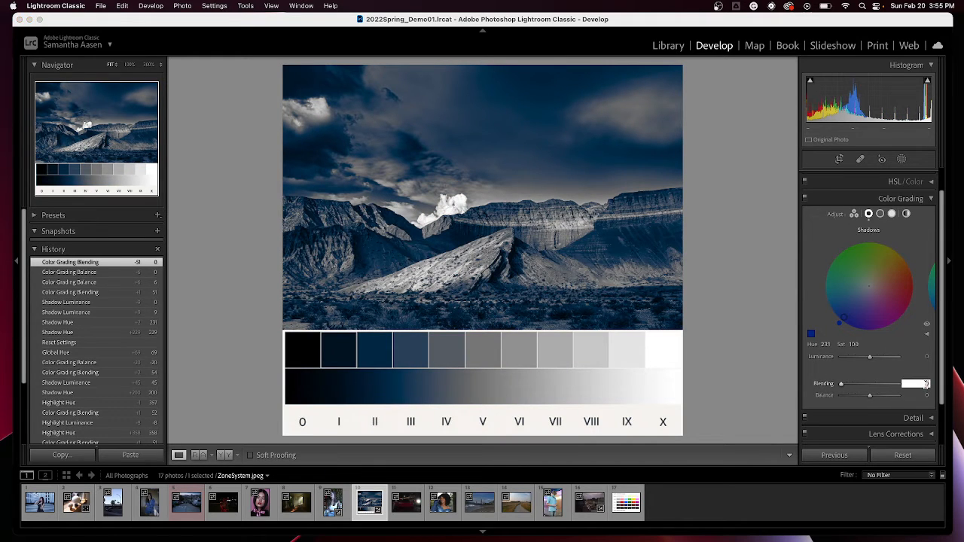
pyautogui.write('50')
pyautogui.press('Return')
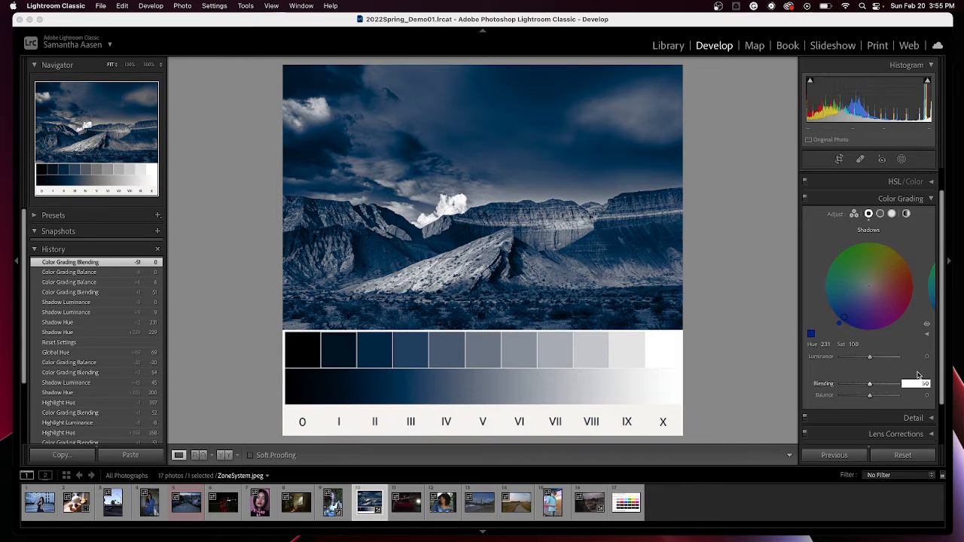
# - Tint the midtones green in Color Grading with hue 119 and saturation 100
pyautogui.click(933, 293)
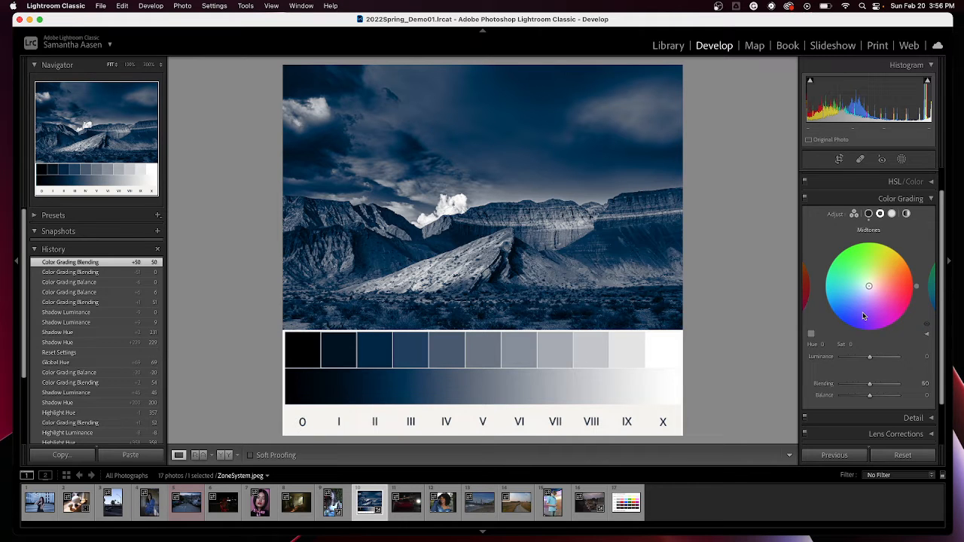
pyautogui.moveTo(868, 286); pyautogui.dragTo(847, 247)
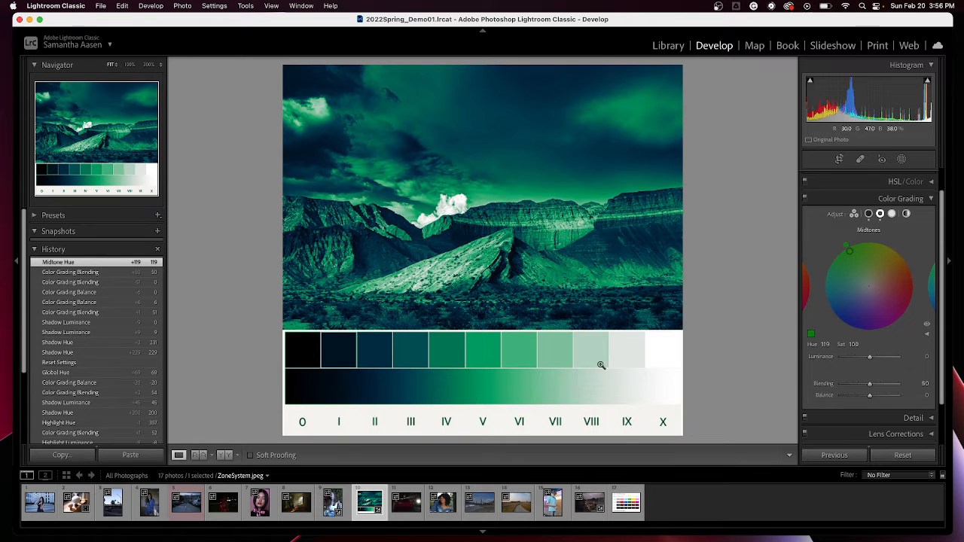
# - Fine-tune the midtone grading with luminance +4, blending 0 and balance +11, also trying blending at 100
pyautogui.moveTo(869, 361); pyautogui.dragTo(920, 387)
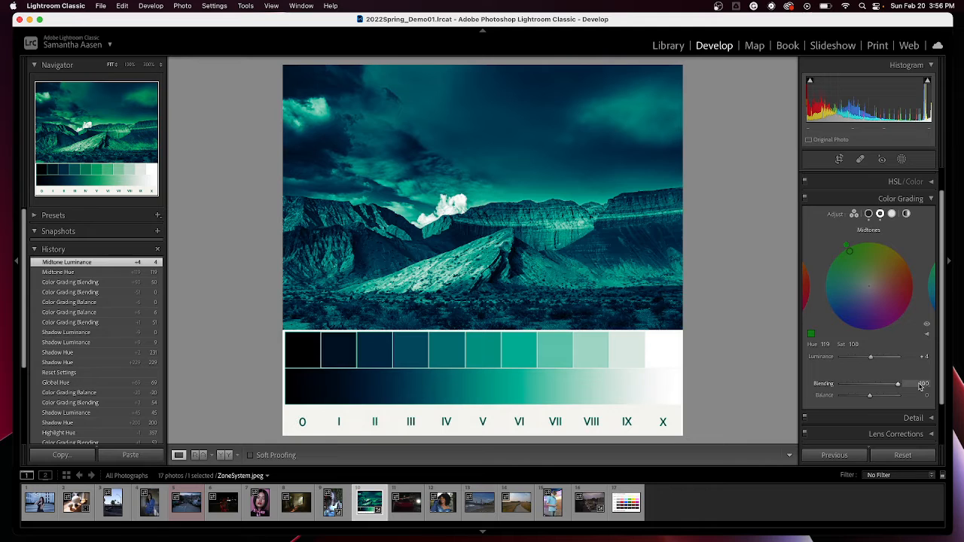
pyautogui.moveTo(920, 387); pyautogui.dragTo(821, 389)
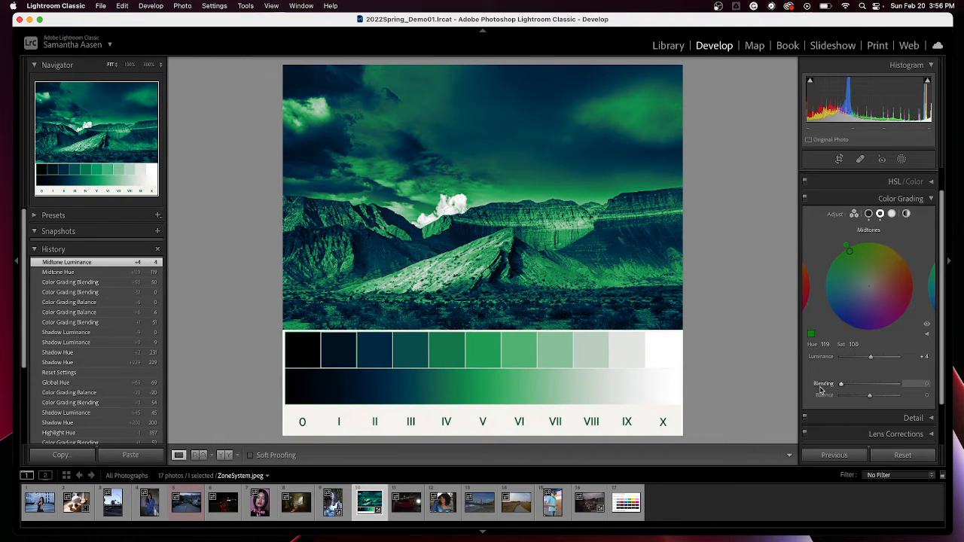
pyautogui.moveTo(870, 396)
pyautogui.mouseDown()
pyautogui.moveTo(900, 398)
pyautogui.moveTo(819, 400)
pyautogui.moveTo(906, 399)
pyautogui.moveTo(877, 398)
pyautogui.mouseUp()
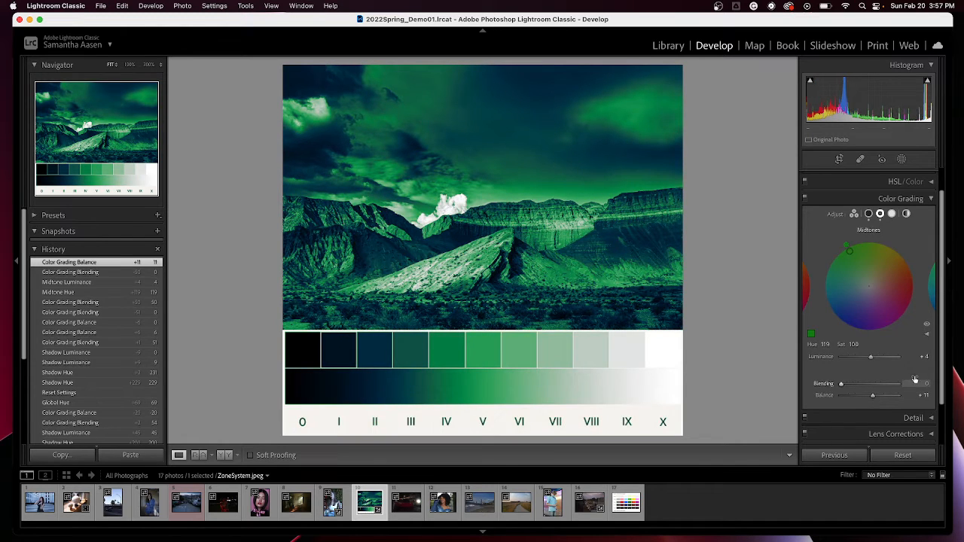
# - Tint the highlights pink with hue 324 and saturation 100, using luminance +10, blending 53 and balance +69
pyautogui.click(892, 213)
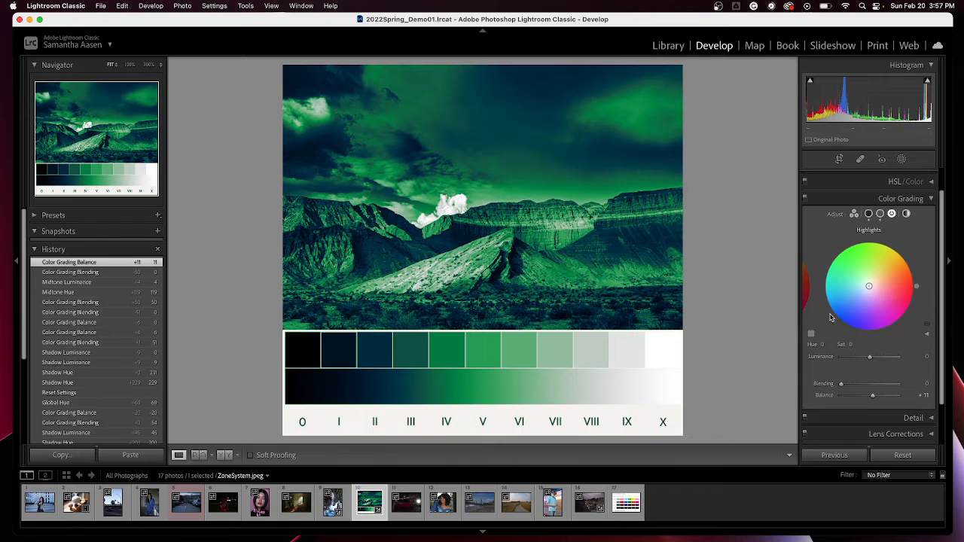
pyautogui.moveTo(871, 290); pyautogui.dragTo(902, 310)
pyautogui.moveTo(870, 356); pyautogui.dragTo(891, 399)
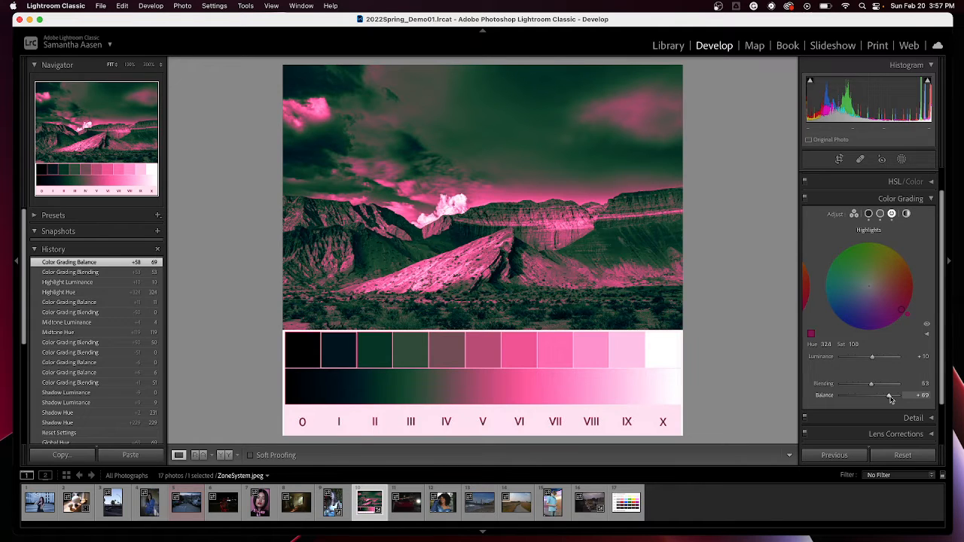
# - Check the global color grading, and reduce the balance to +7 in the highlights grading
pyautogui.click(907, 214)
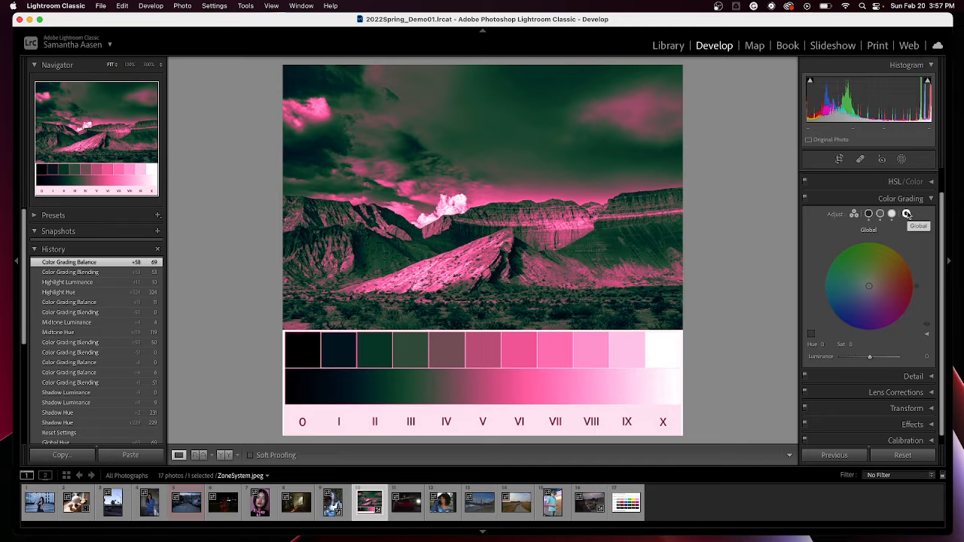
pyautogui.click(892, 214)
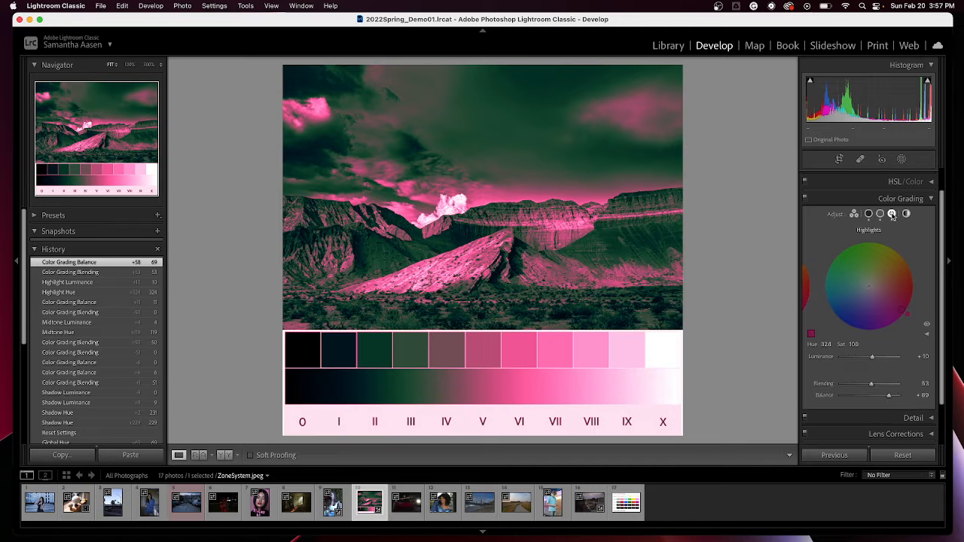
pyautogui.moveTo(870, 399); pyautogui.dragTo(872, 399)
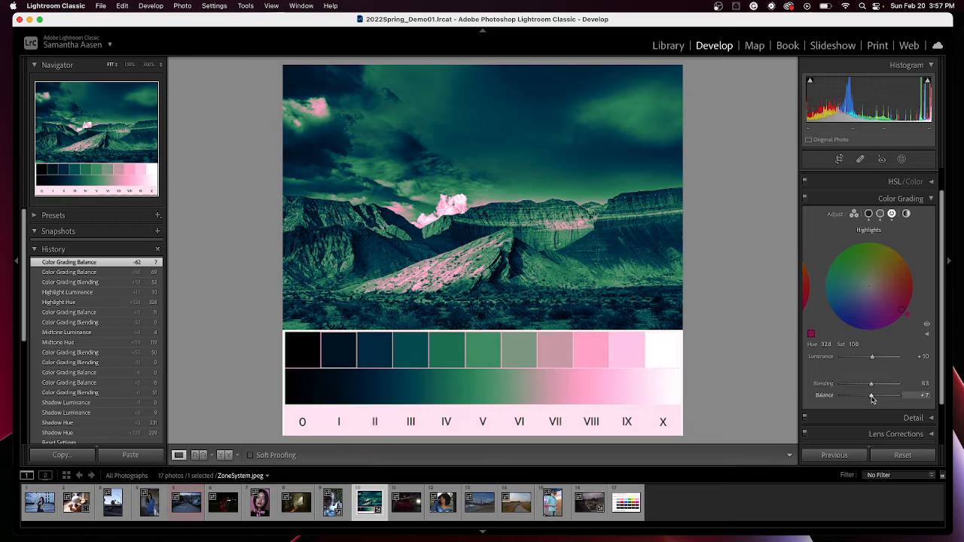
# - Apply a global red-orange tint with hue 16 and saturation 100, and set the global luminance to +79
pyautogui.click(906, 214)
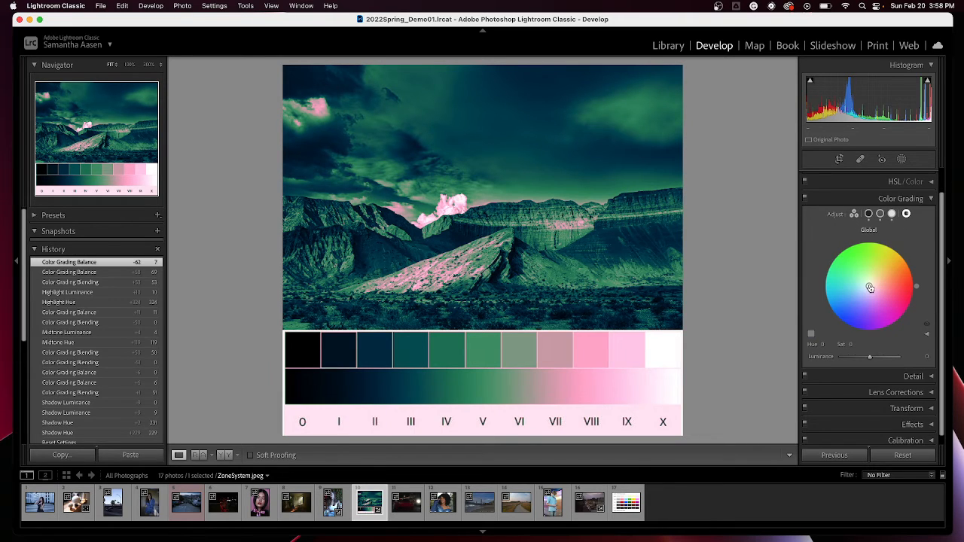
pyautogui.moveTo(870, 288); pyautogui.dragTo(907, 276)
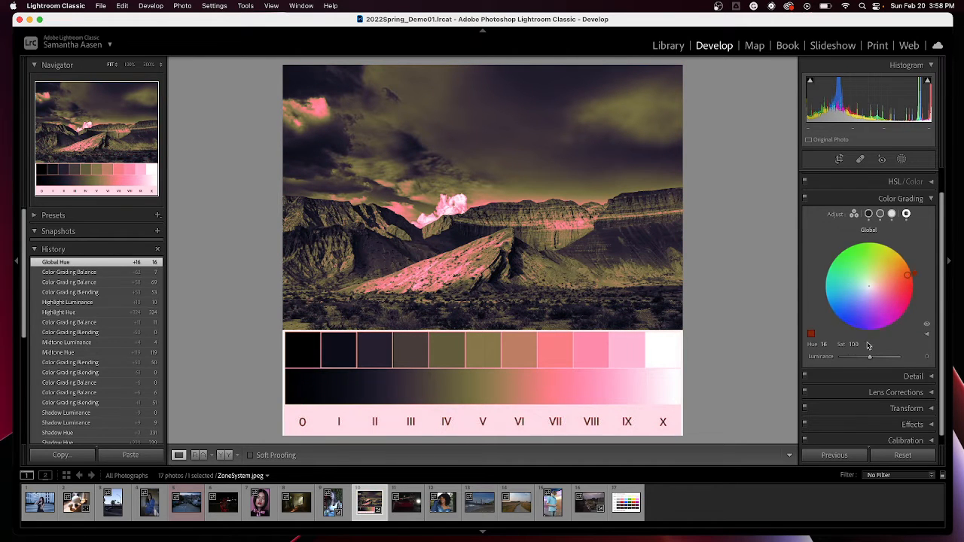
pyautogui.moveTo(870, 357)
pyautogui.mouseDown()
pyautogui.moveTo(898, 358)
pyautogui.moveTo(859, 358)
pyautogui.moveTo(887, 361)
pyautogui.mouseUp()
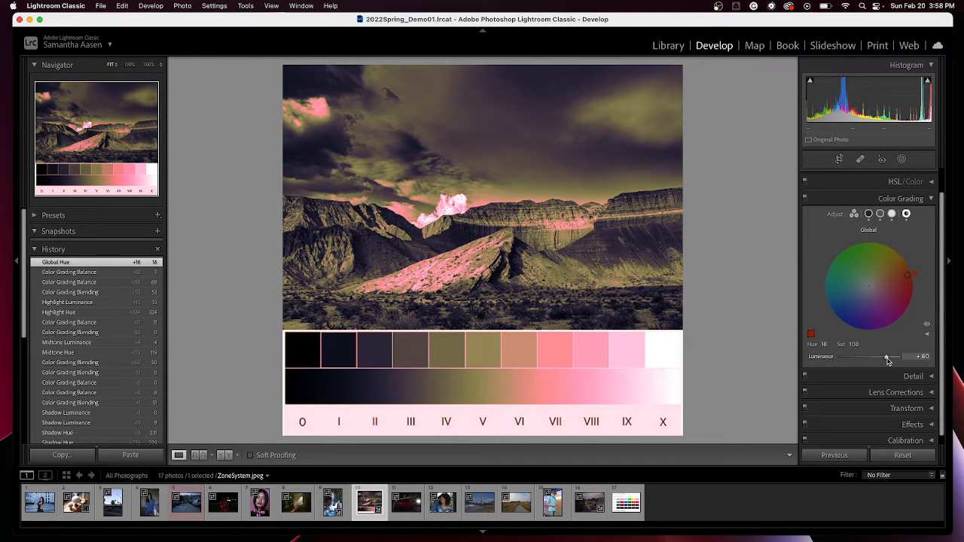
pyautogui.moveTo(888, 360); pyautogui.dragTo(894, 359)
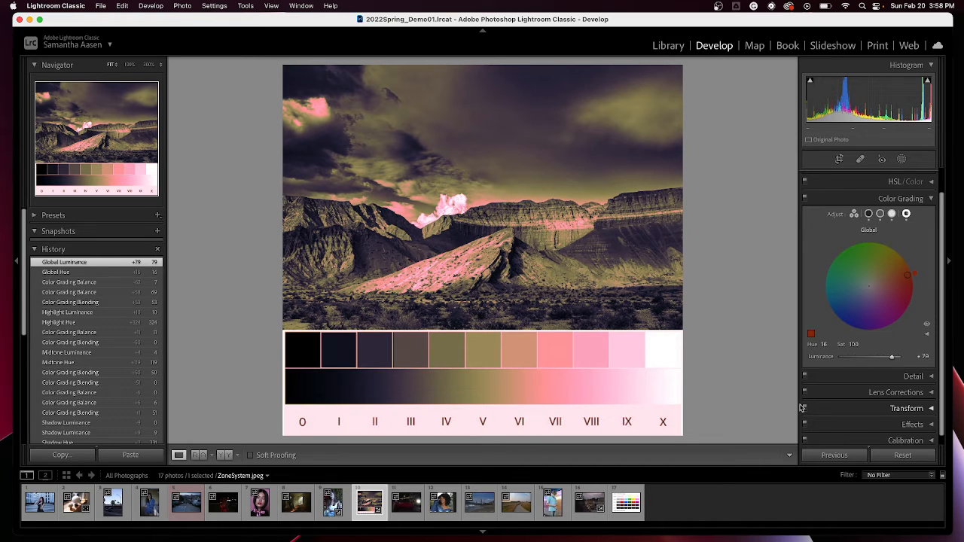
# - Open the ColorZoneSystem.jpeg chart and tint its shadows blue with hue 223 and saturation 100
pyautogui.click(633, 503)
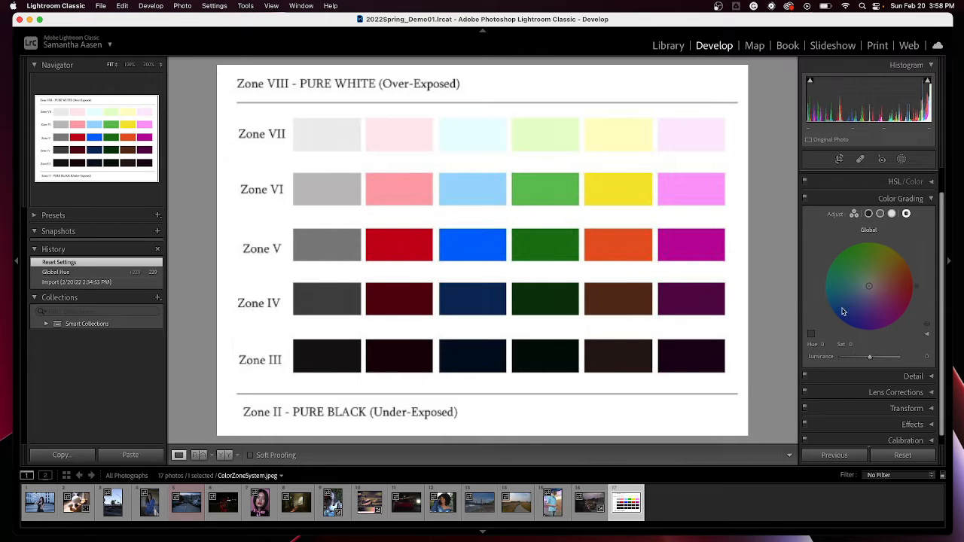
pyautogui.click(868, 213)
pyautogui.moveTo(868, 287); pyautogui.dragTo(840, 317)
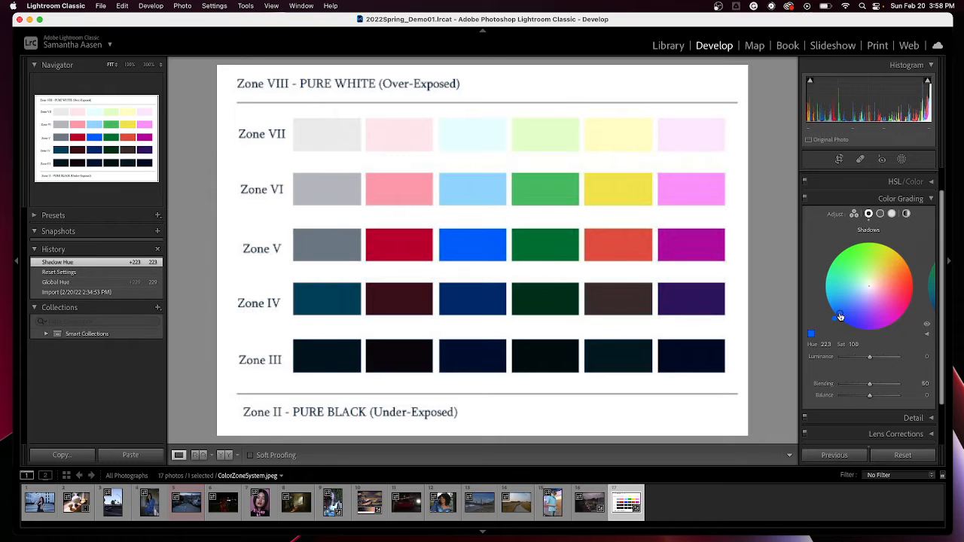
# - Compare the color chart with and without Color Grading, and with the shadow tint alone hidden and shown
pyautogui.click(805, 200)
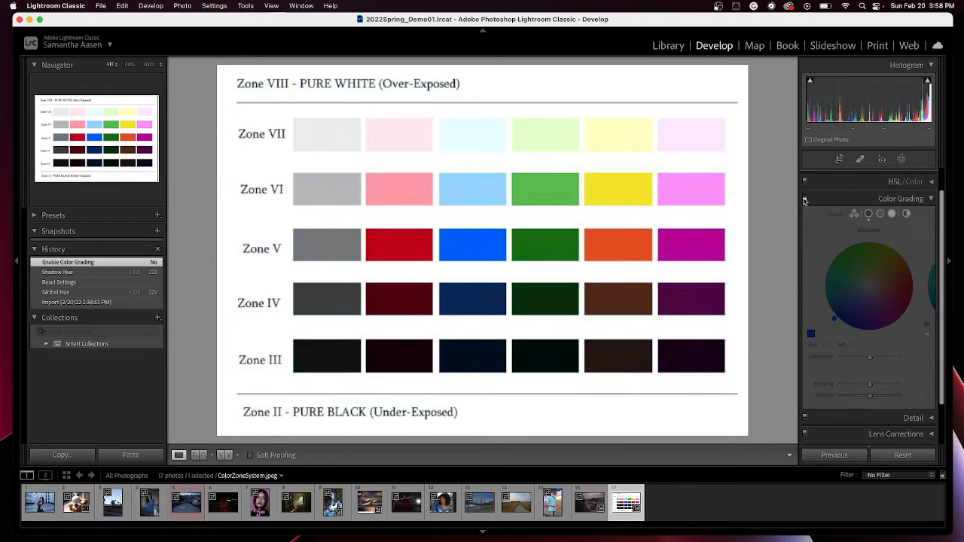
pyautogui.click(804, 200)
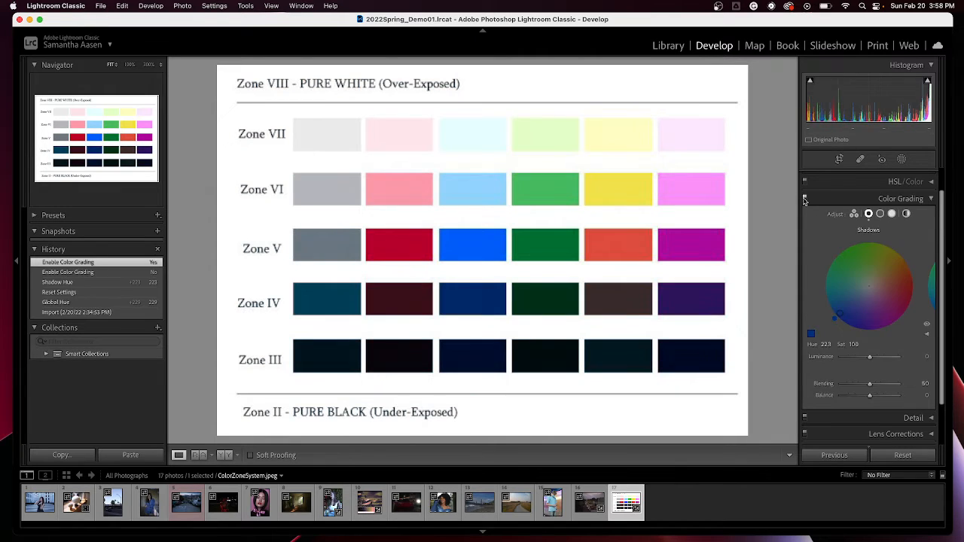
pyautogui.click(804, 199)
pyautogui.click(805, 199)
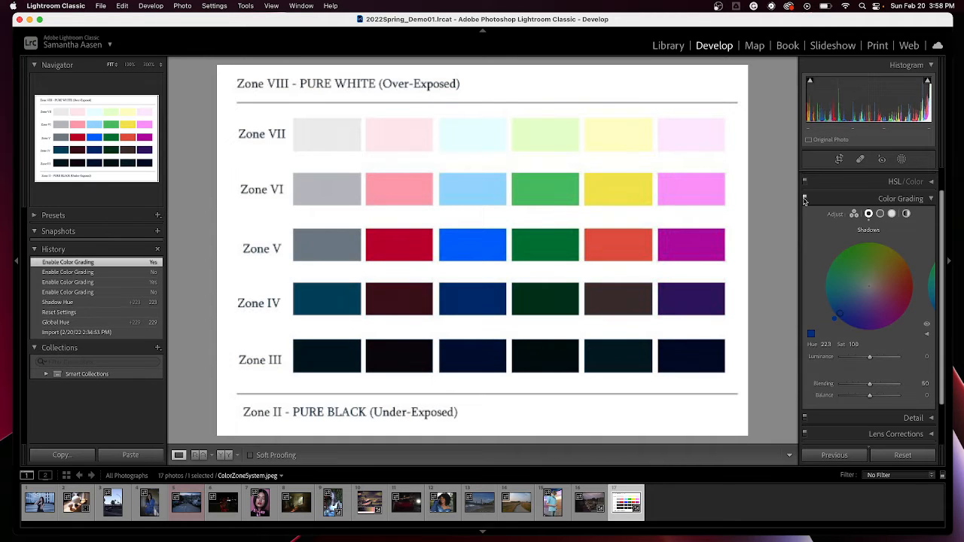
pyautogui.click(804, 200)
pyautogui.click(804, 199)
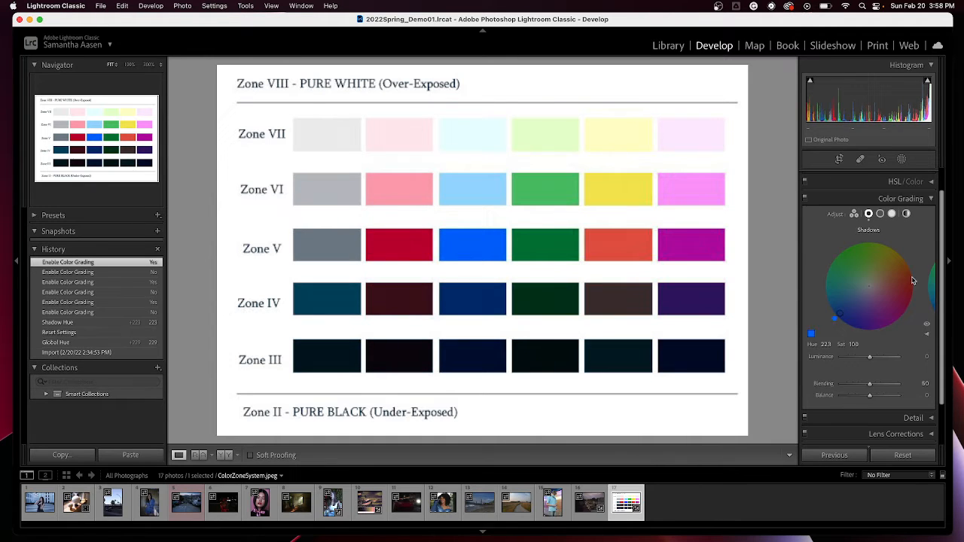
pyautogui.click(928, 327)
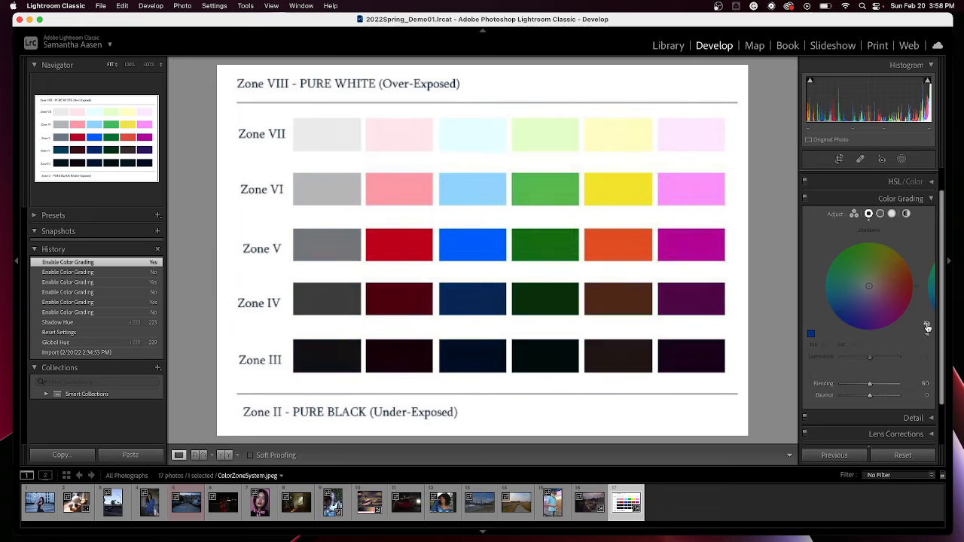
pyautogui.click(927, 327)
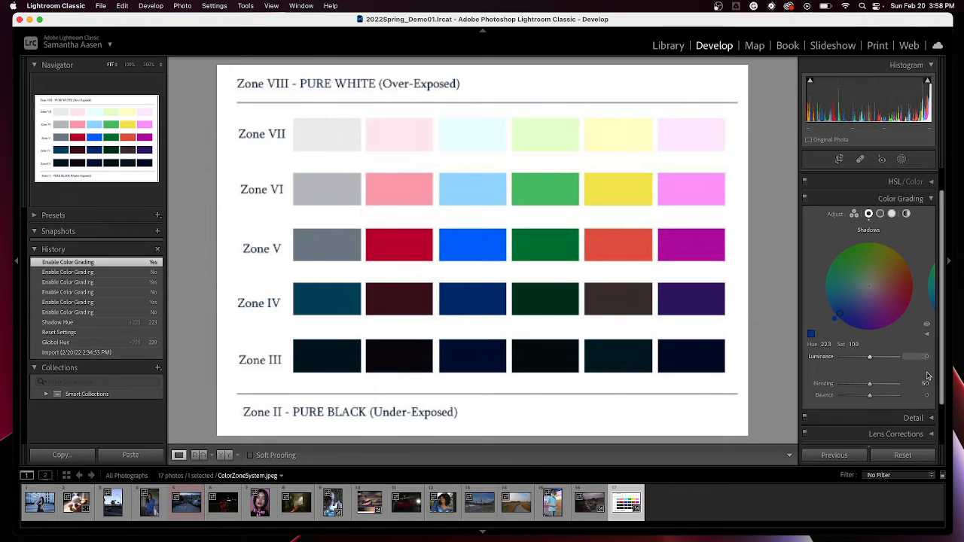
# - Tint the chart's midtones yellow with hue 54 and saturation 100, and compare it with the midtone effect hidden
pyautogui.click(932, 298)
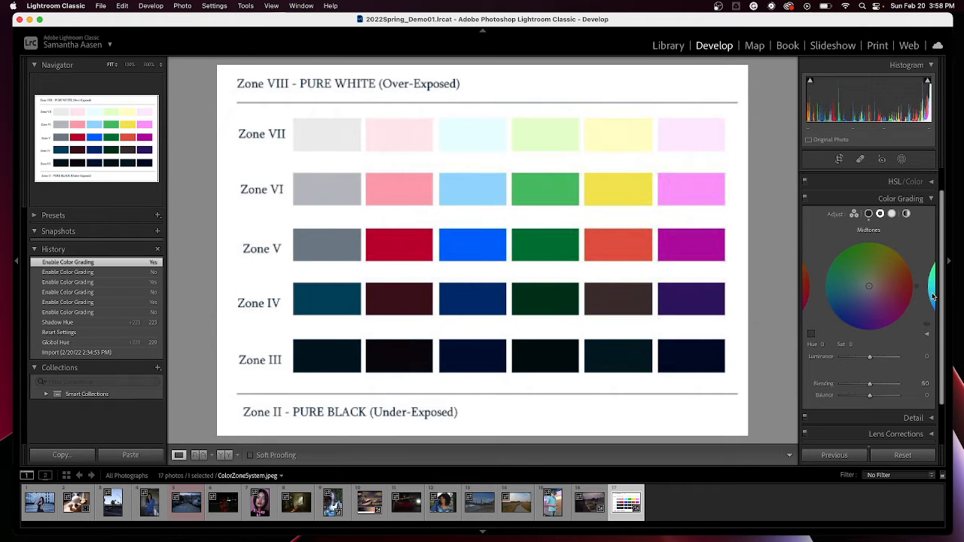
pyautogui.moveTo(869, 287); pyautogui.dragTo(892, 253)
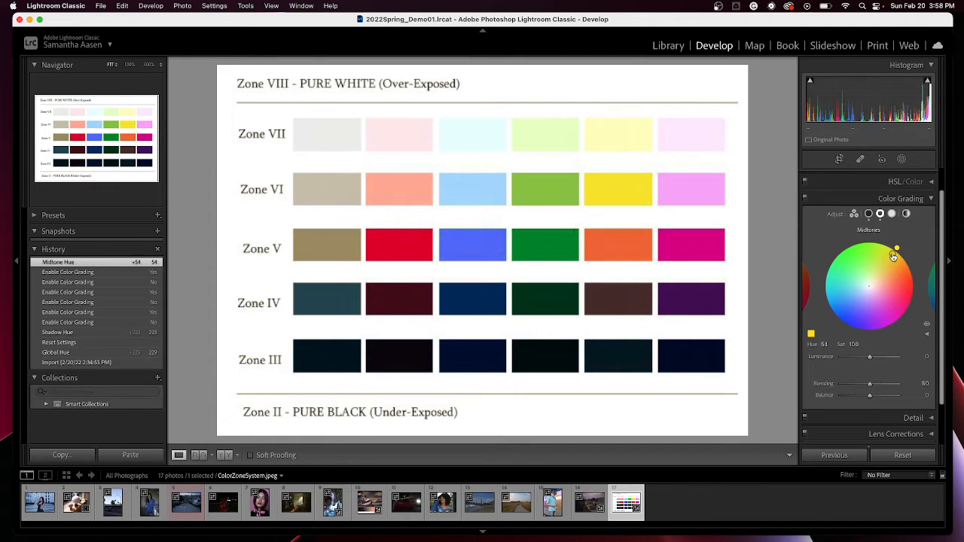
pyautogui.click(927, 326)
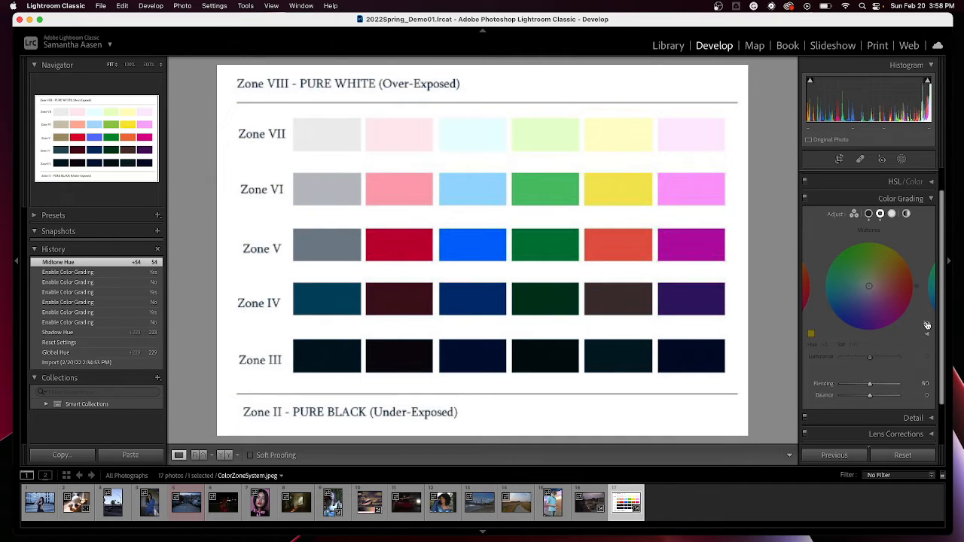
pyautogui.click(927, 325)
pyautogui.click(927, 326)
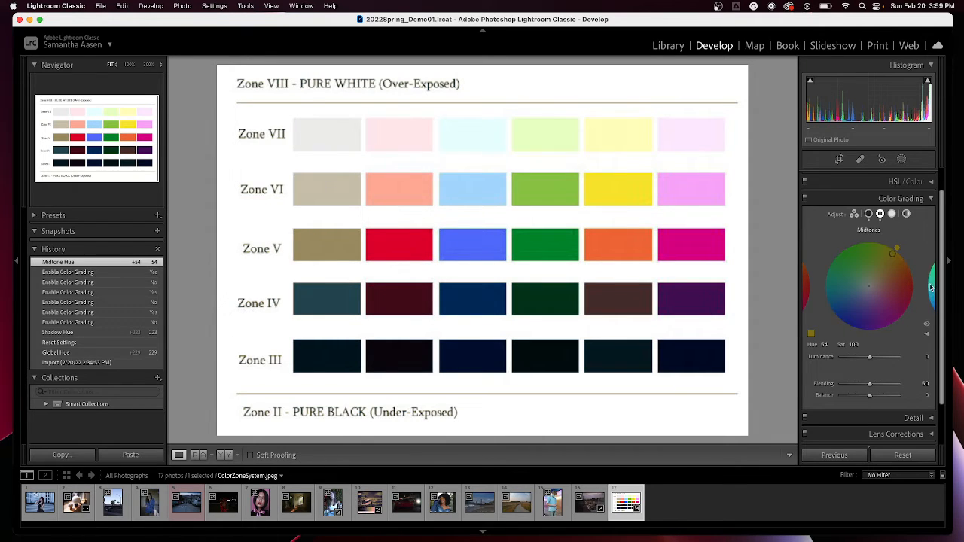
# - Tint the chart's highlights cyan with hue 173 and saturation 100, and compare it with the highlight effect hidden
pyautogui.click(931, 287)
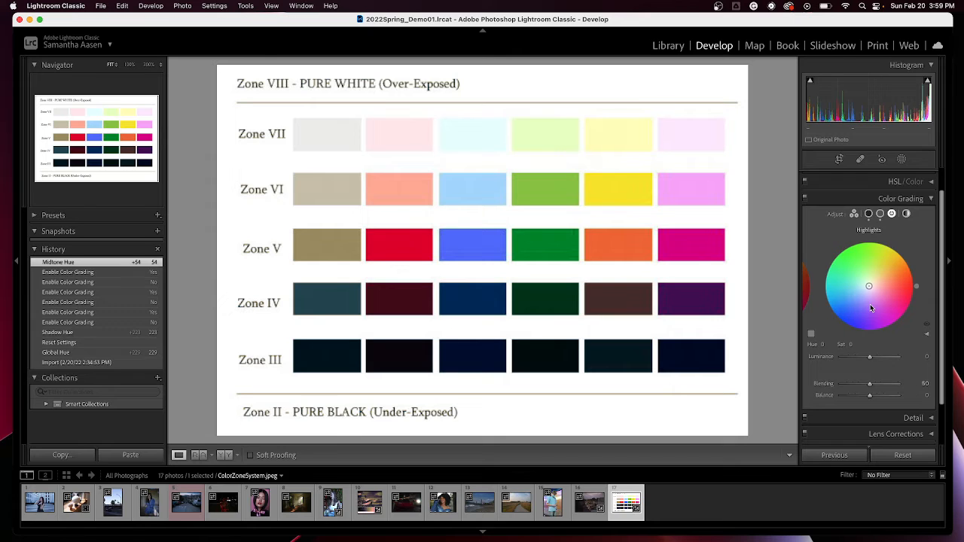
pyautogui.moveTo(872, 308); pyautogui.dragTo(828, 280)
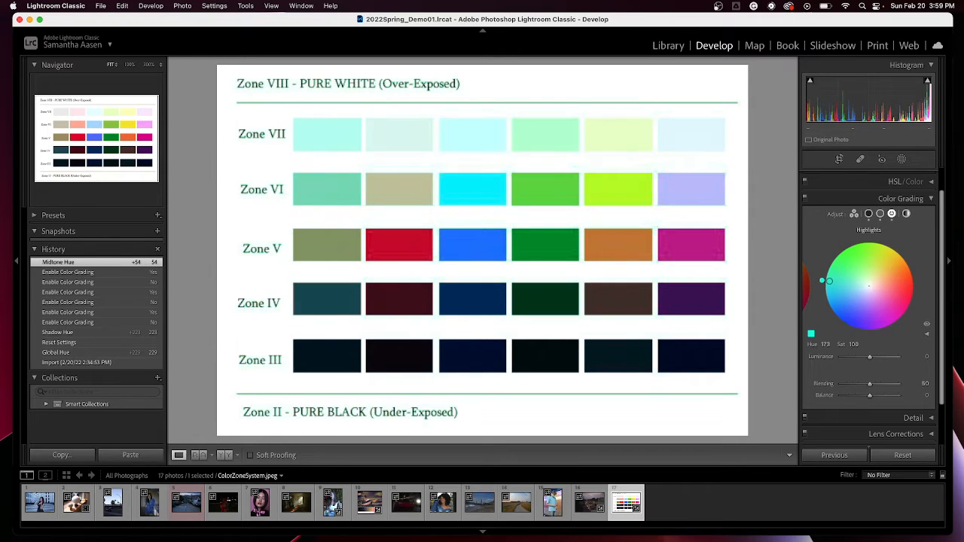
pyautogui.click(926, 326)
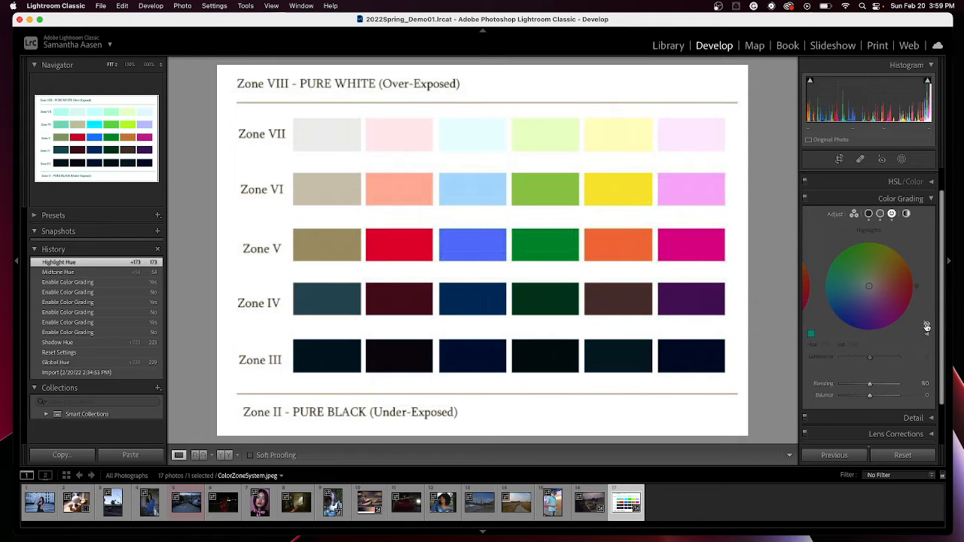
pyautogui.click(927, 327)
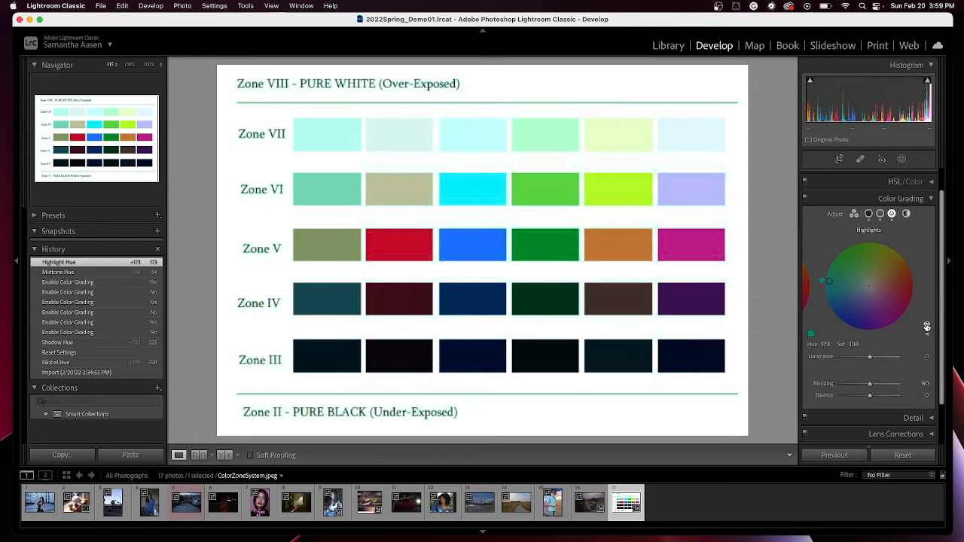
# - Apply a global blue-violet tint with hue 258 and saturation 100 to the chart, and compare it with the effect hidden
pyautogui.click(906, 213)
pyautogui.moveTo(869, 286); pyautogui.dragTo(862, 329)
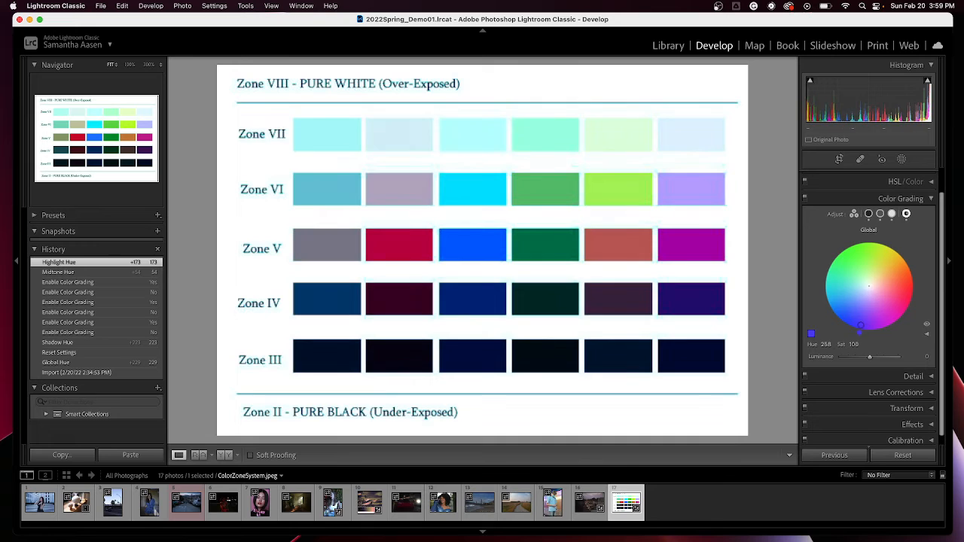
pyautogui.click(928, 326)
pyautogui.click(928, 326)
pyautogui.click(928, 325)
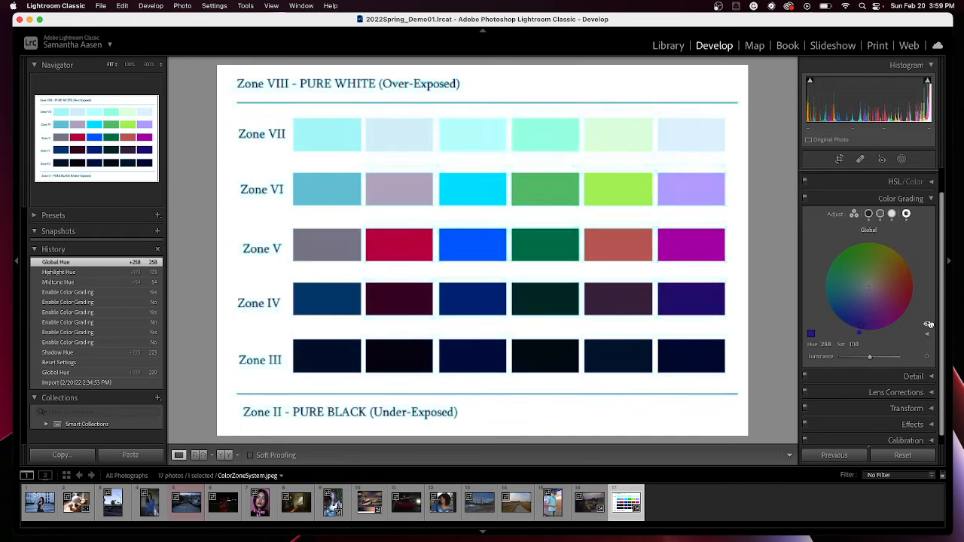
pyautogui.click(929, 325)
pyautogui.click(930, 324)
# - Open the armchair interior photo NEF_8282.NEF and show its Transform settings in place of Color Grading
pyautogui.click(405, 503)
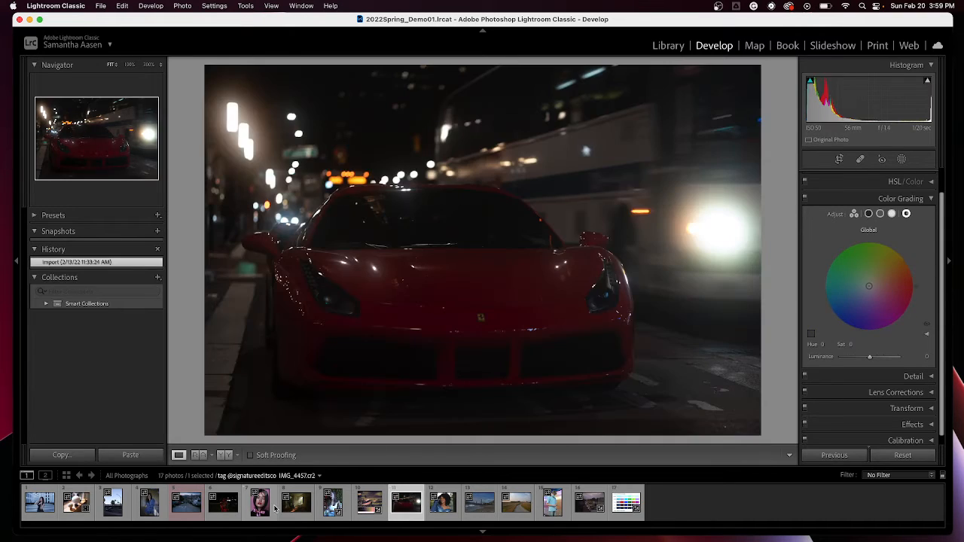
pyautogui.click(296, 512)
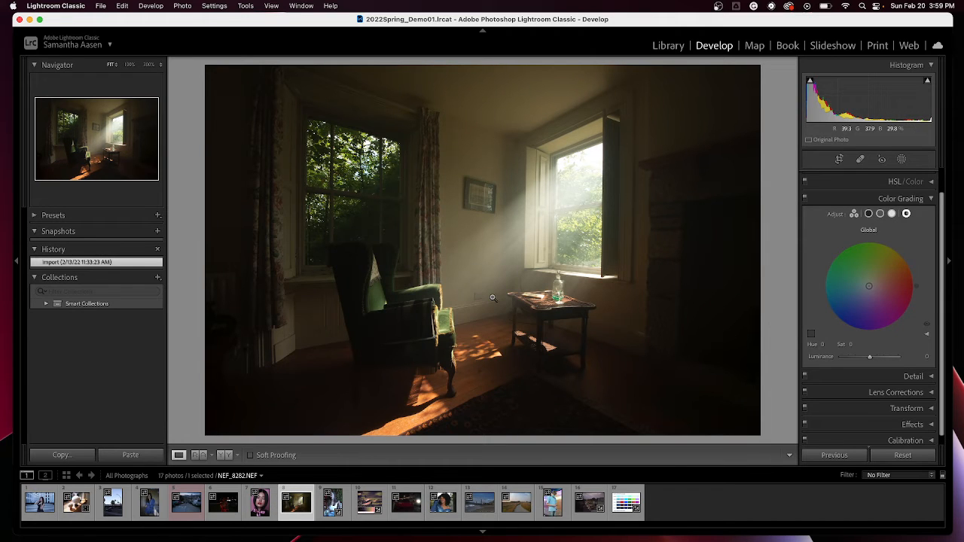
pyautogui.click(933, 200)
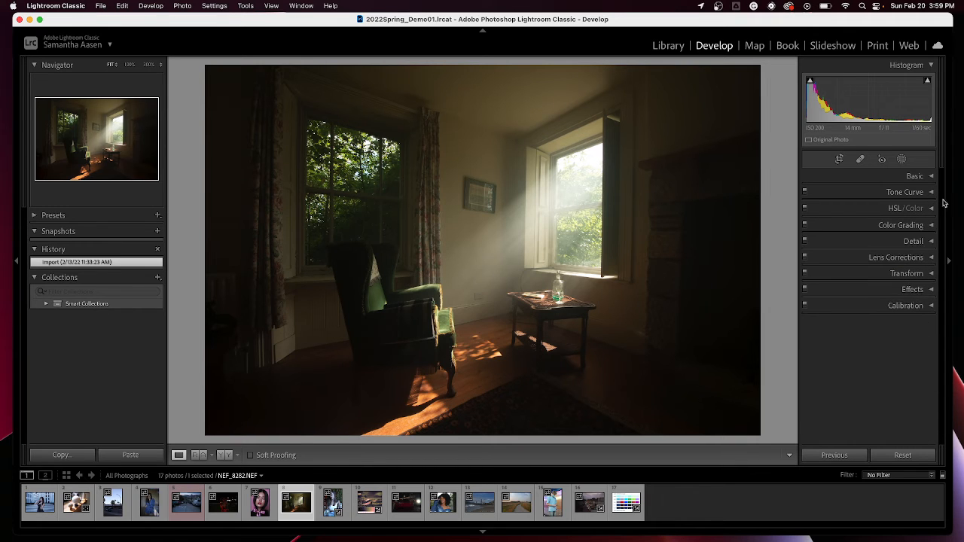
pyautogui.click(930, 274)
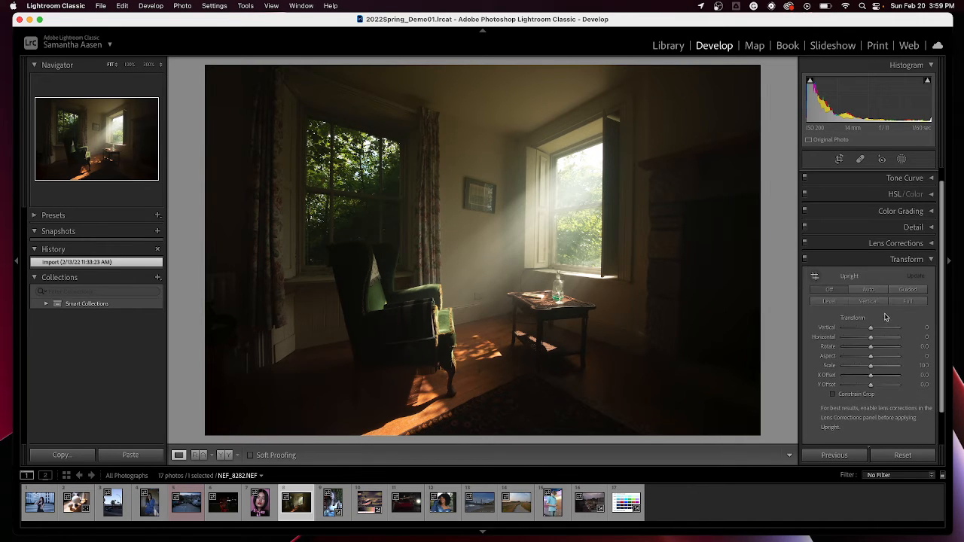
# - Try the Auto and Vertical Upright corrections on the interior photo, compare Level against Off, and leave Level applied
pyautogui.click(870, 291)
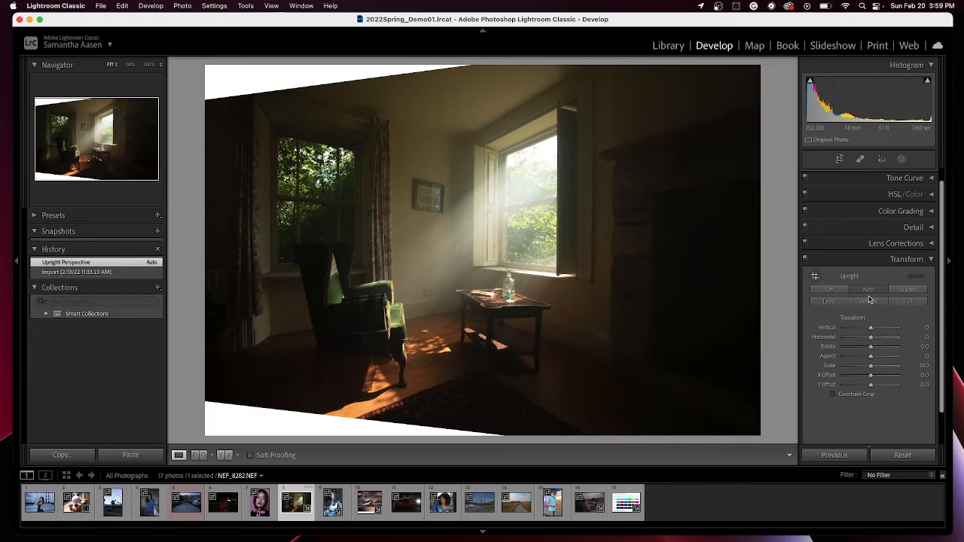
pyautogui.click(870, 301)
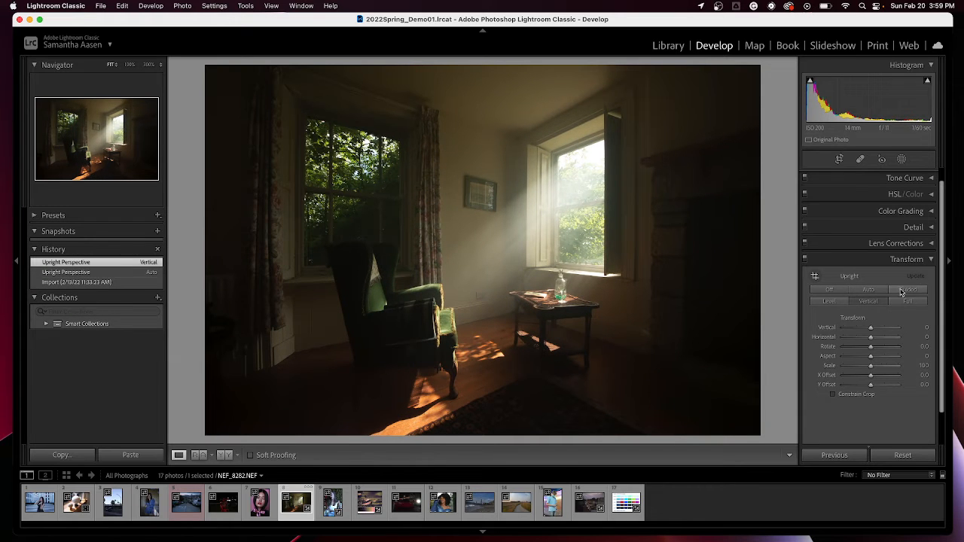
pyautogui.click(826, 301)
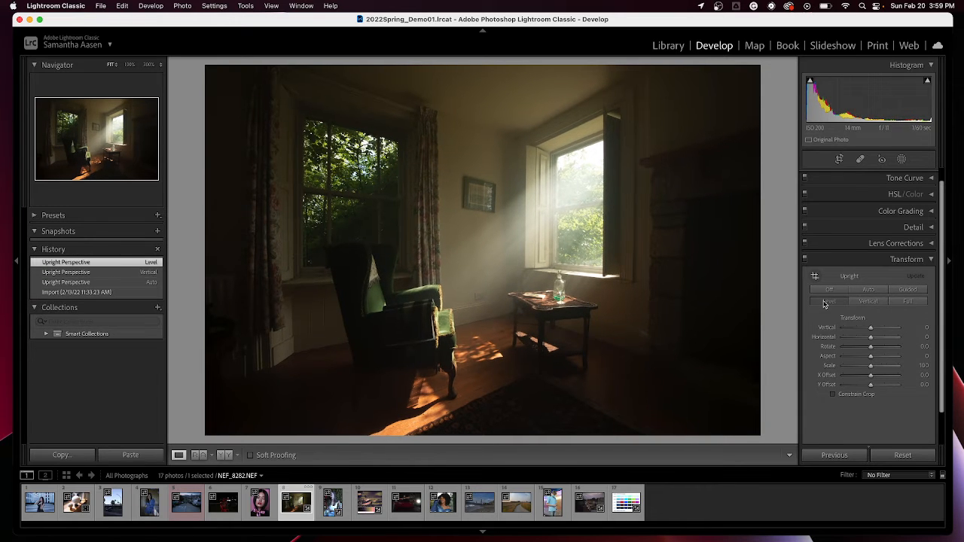
pyautogui.click(828, 290)
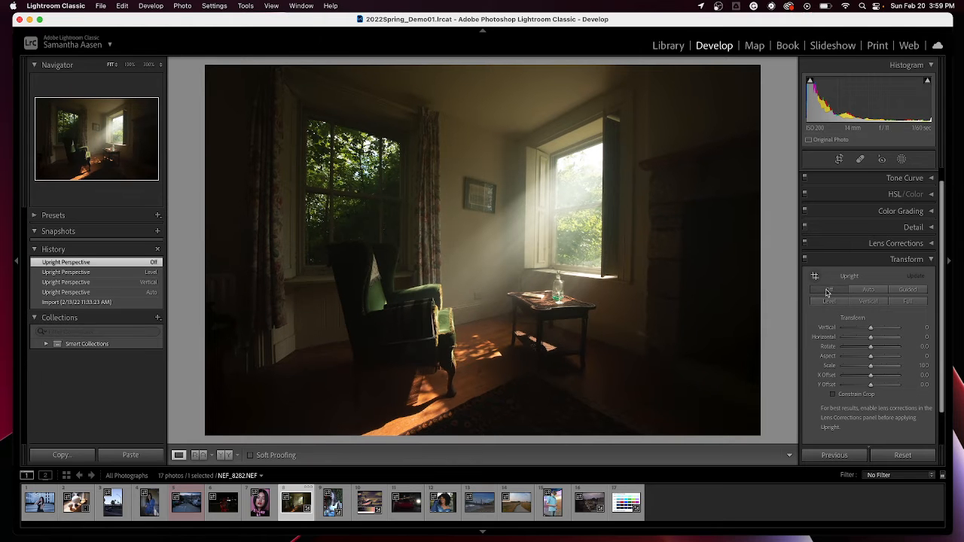
pyautogui.click(828, 302)
pyautogui.click(827, 290)
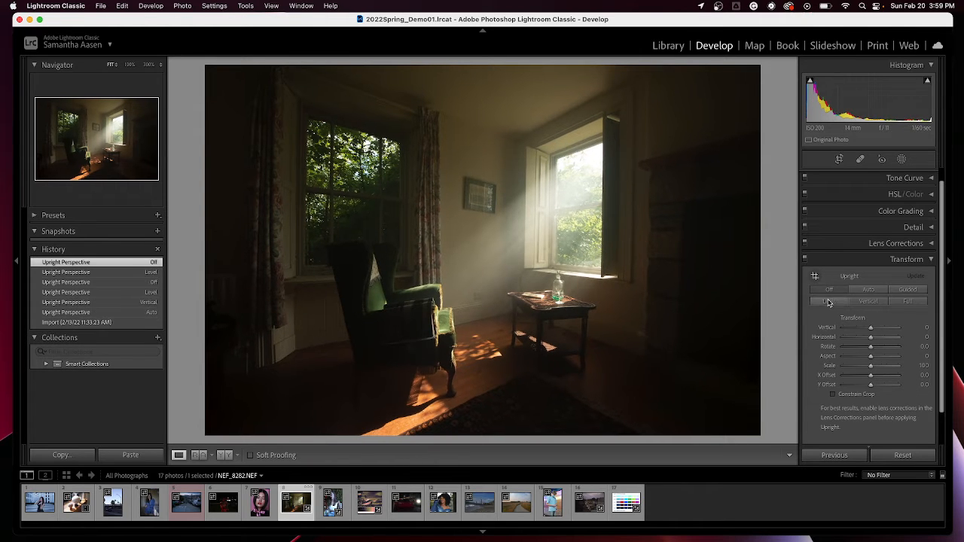
pyautogui.click(829, 303)
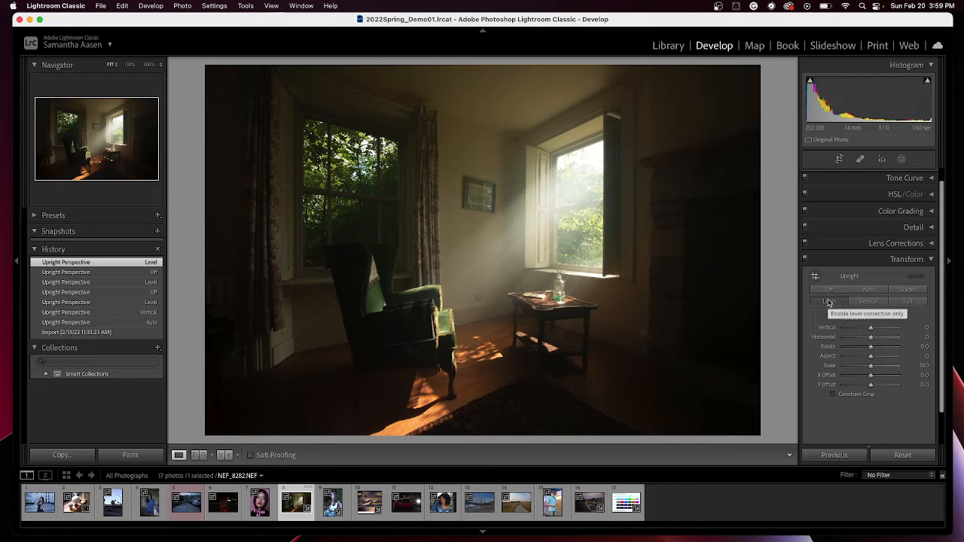
# - Compare the Level Upright correction against Off on the interior photo several times, leaving Upright set to Off
pyautogui.click(827, 290)
pyautogui.click(827, 301)
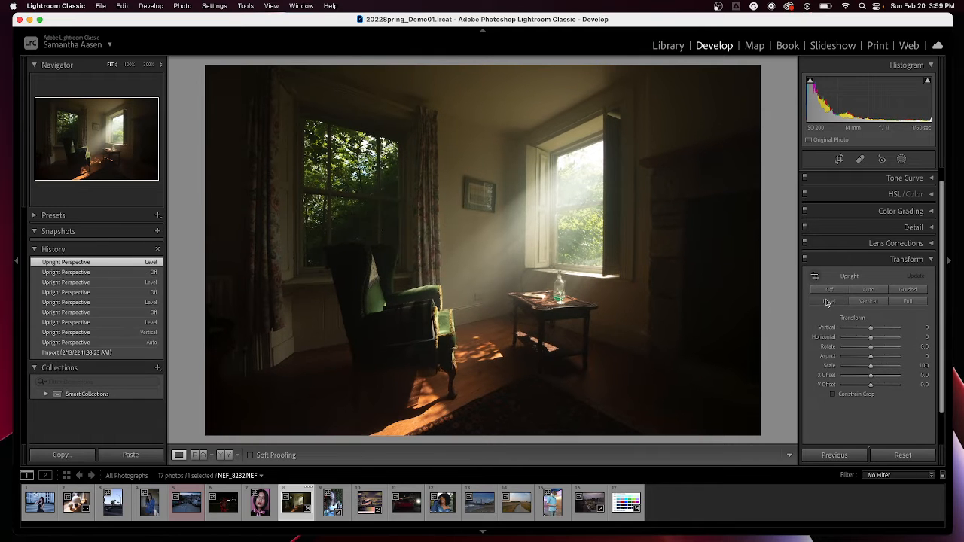
pyautogui.click(828, 290)
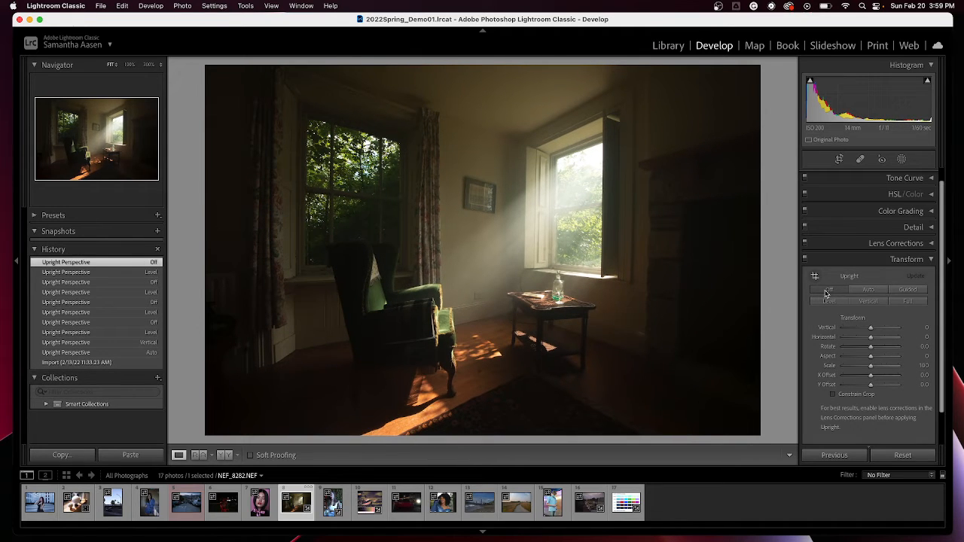
pyautogui.click(828, 301)
pyautogui.click(827, 290)
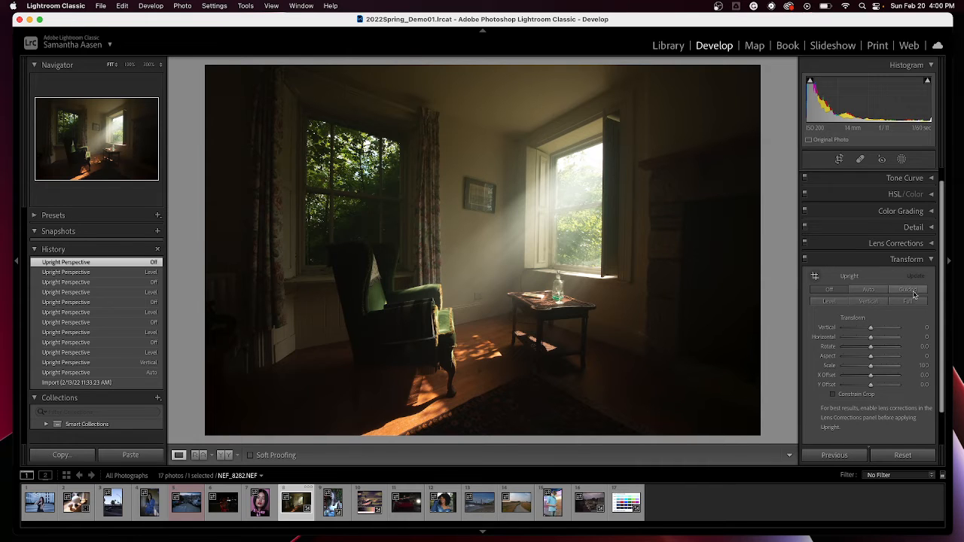
# - Switch from Transform to the Lens Corrections settings and enable Remove Chromatic Aberration, comparing the photo with it on and off
pyautogui.click(929, 260)
pyautogui.click(931, 258)
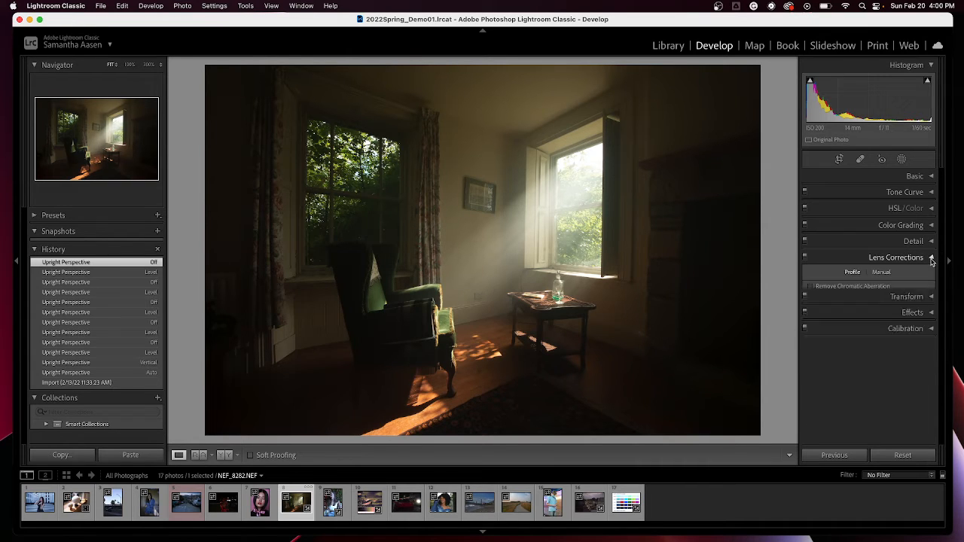
pyautogui.click(811, 287)
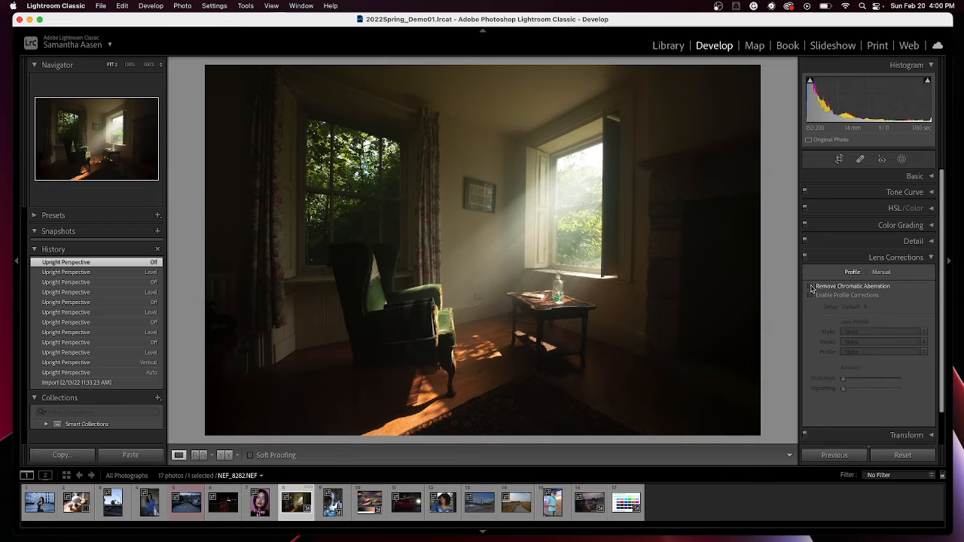
pyautogui.click(811, 287)
pyautogui.click(812, 287)
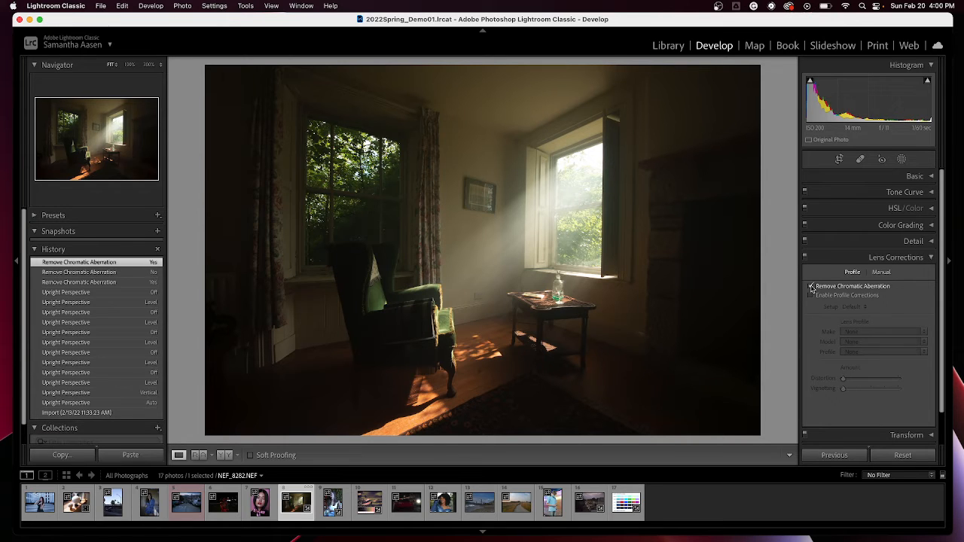
# - Enable the lens profile corrections, comparing the photo with and without them, and collapse the Lens Corrections settings
pyautogui.click(811, 296)
pyautogui.click(811, 296)
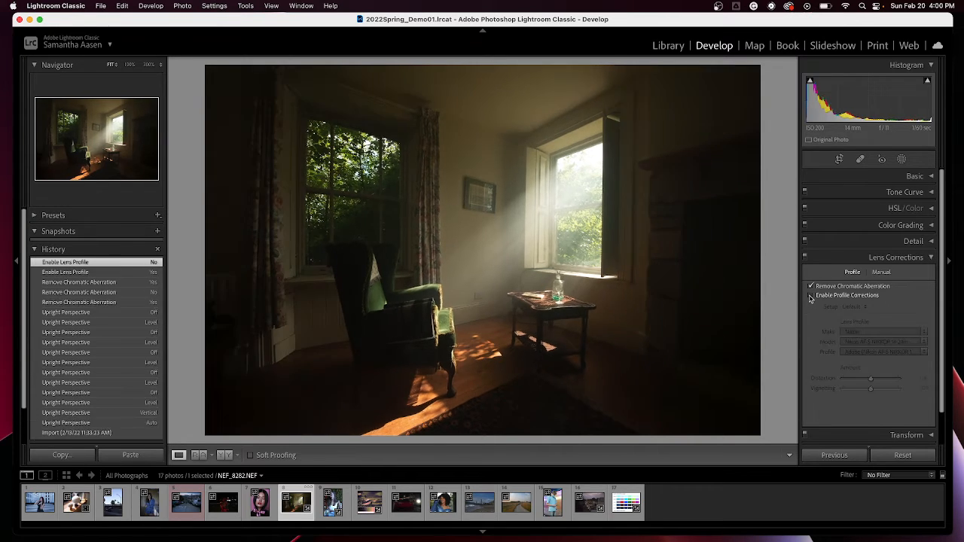
pyautogui.click(811, 295)
pyautogui.click(811, 296)
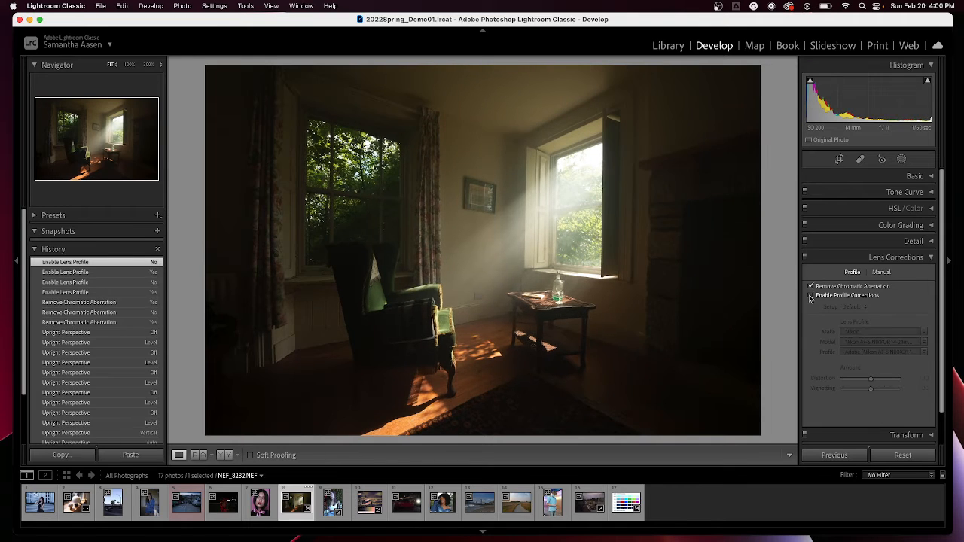
pyautogui.click(811, 296)
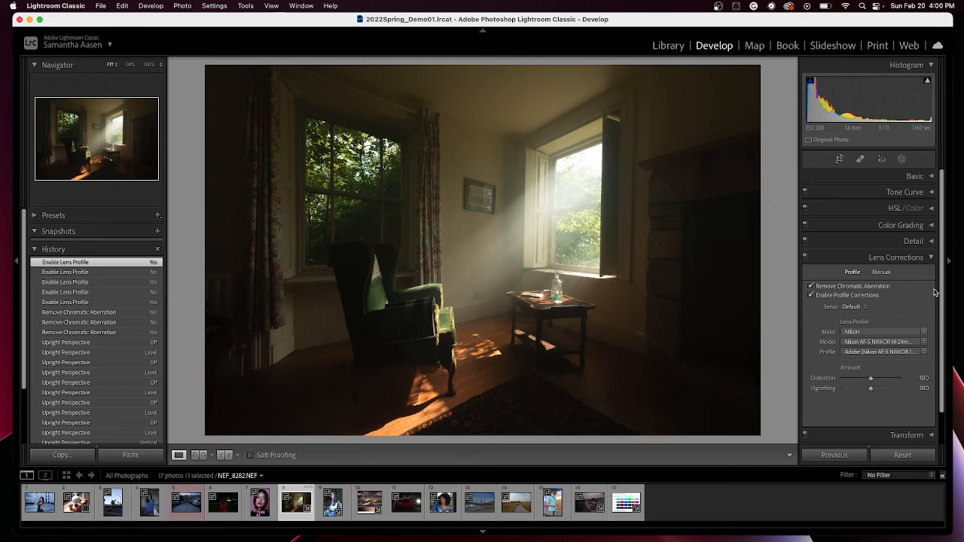
pyautogui.scroll(-2, 935, 292)
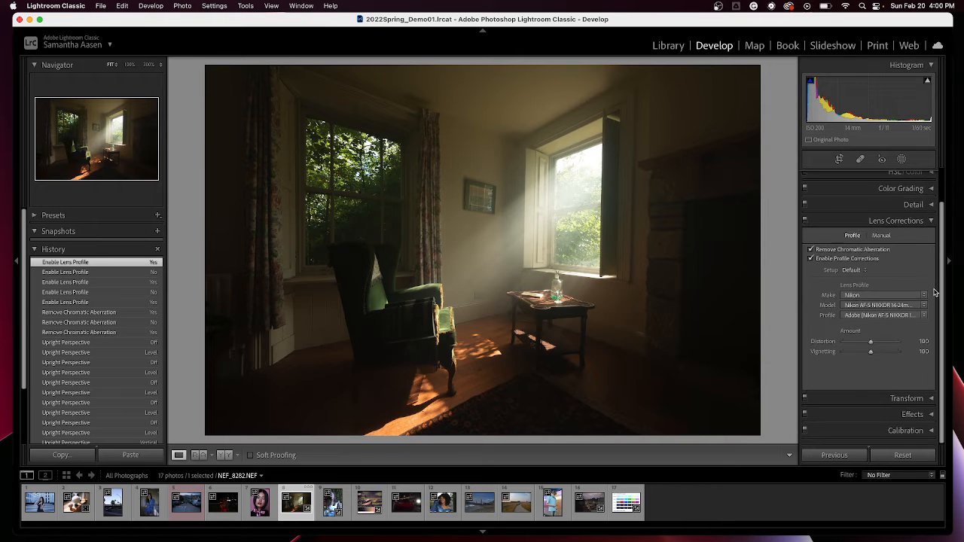
pyautogui.scroll(2, 935, 292)
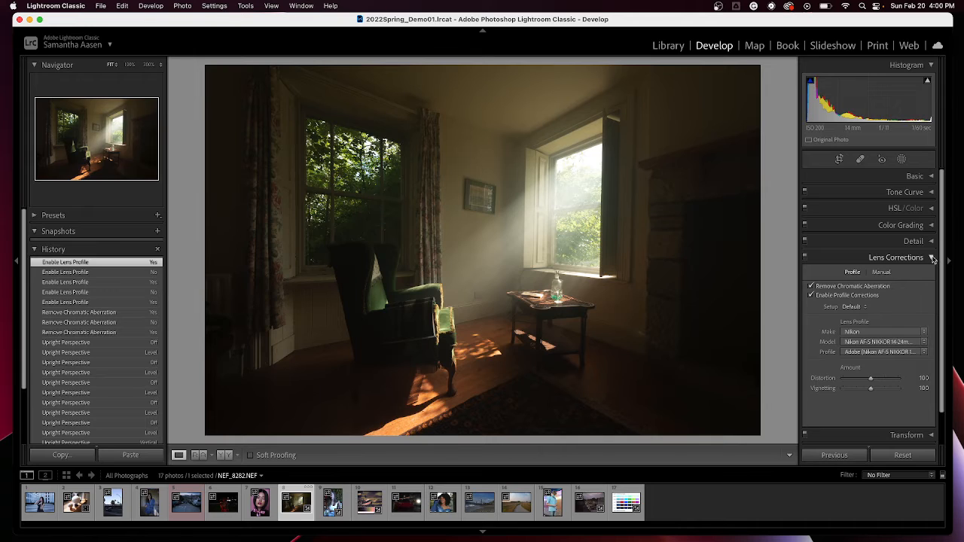
pyautogui.click(932, 258)
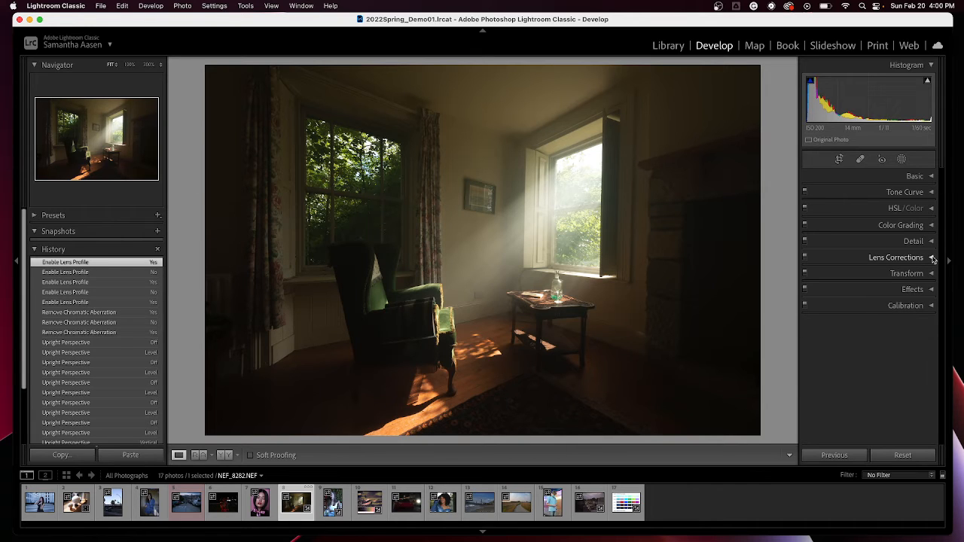
# - Set the interior photo's basic Exposure to +0.65, white balance Temp to 5,025 and Tint to +7
pyautogui.click(931, 176)
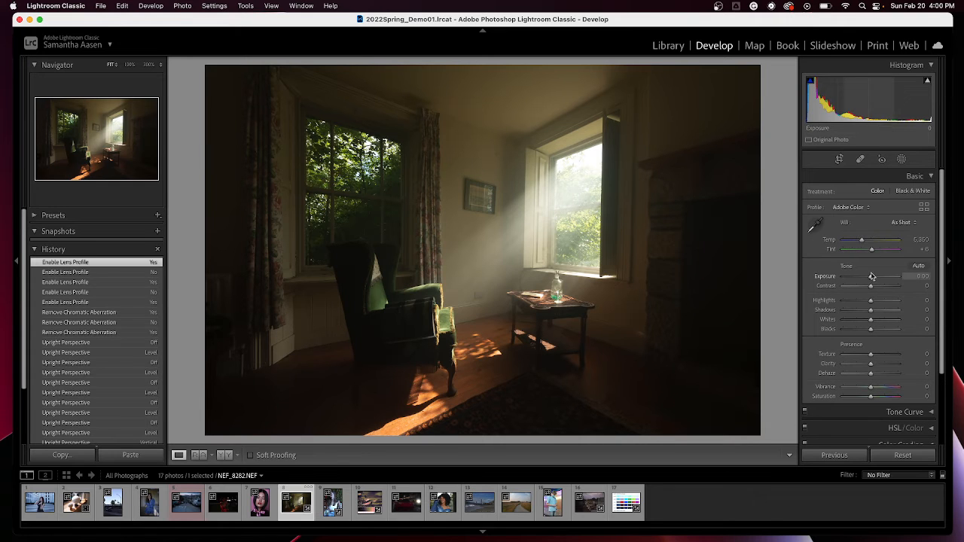
pyautogui.moveTo(870, 277); pyautogui.dragTo(875, 280)
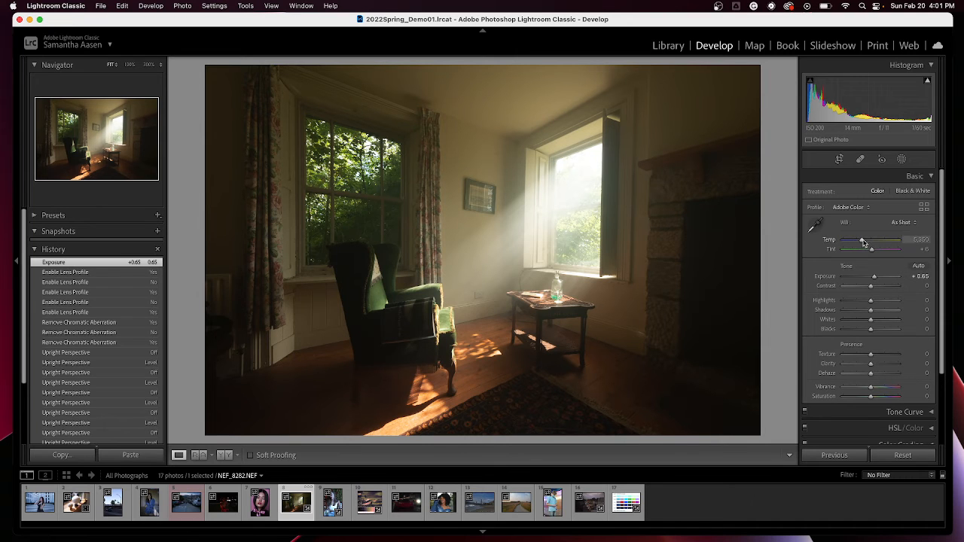
pyautogui.moveTo(864, 244); pyautogui.dragTo(862, 245)
pyautogui.moveTo(861, 243); pyautogui.dragTo(861, 242)
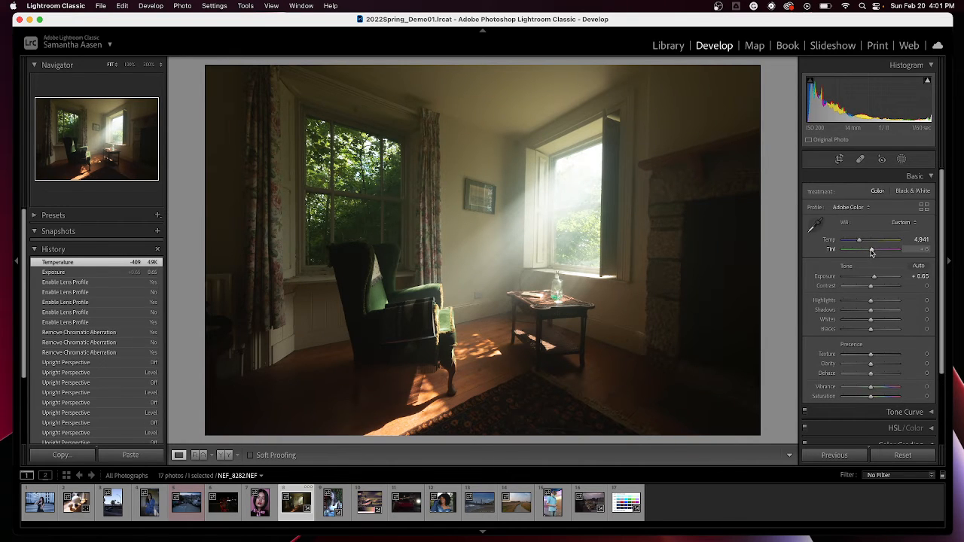
pyautogui.moveTo(871, 252); pyautogui.dragTo(861, 243)
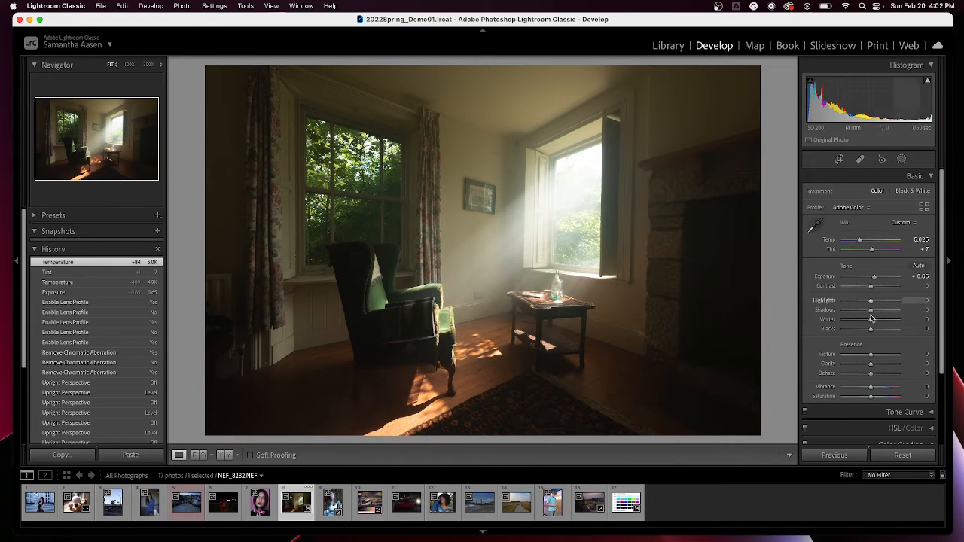
# - Set the photo's Highlights to -63, Shadows to +43, Whites to +28 and Blacks to -8
pyautogui.moveTo(872, 301); pyautogui.dragTo(854, 302)
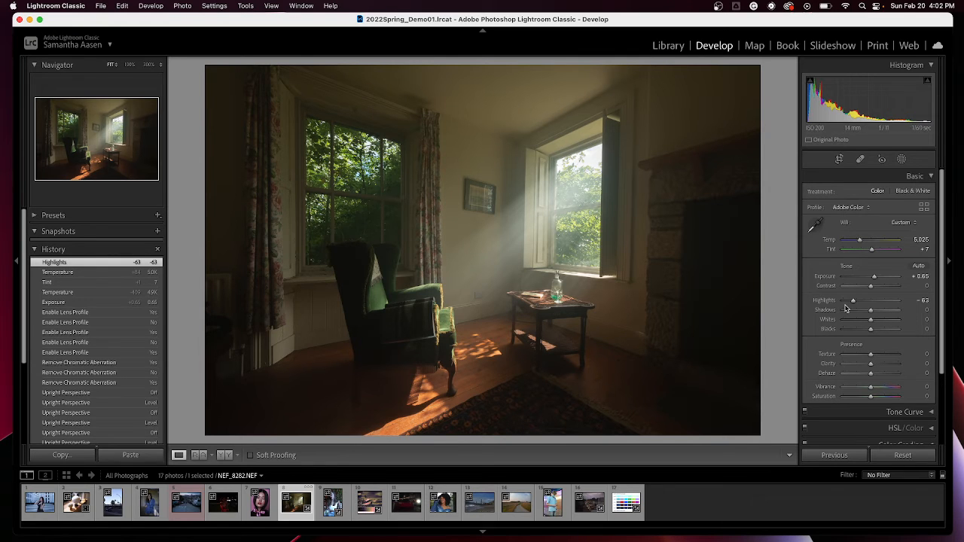
pyautogui.moveTo(870, 310); pyautogui.dragTo(885, 312)
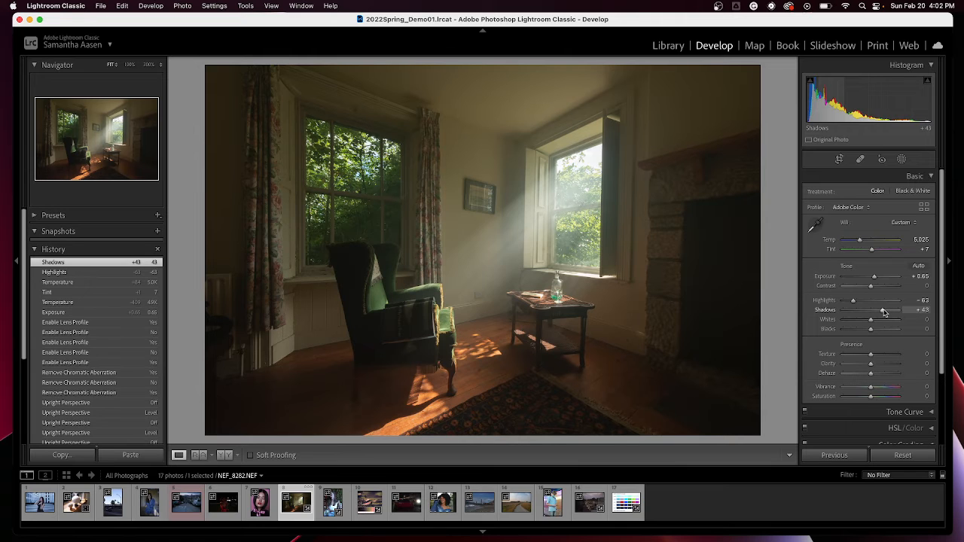
pyautogui.moveTo(871, 320)
pyautogui.mouseDown()
pyautogui.moveTo(879, 322)
pyautogui.moveTo(869, 330)
pyautogui.mouseUp()
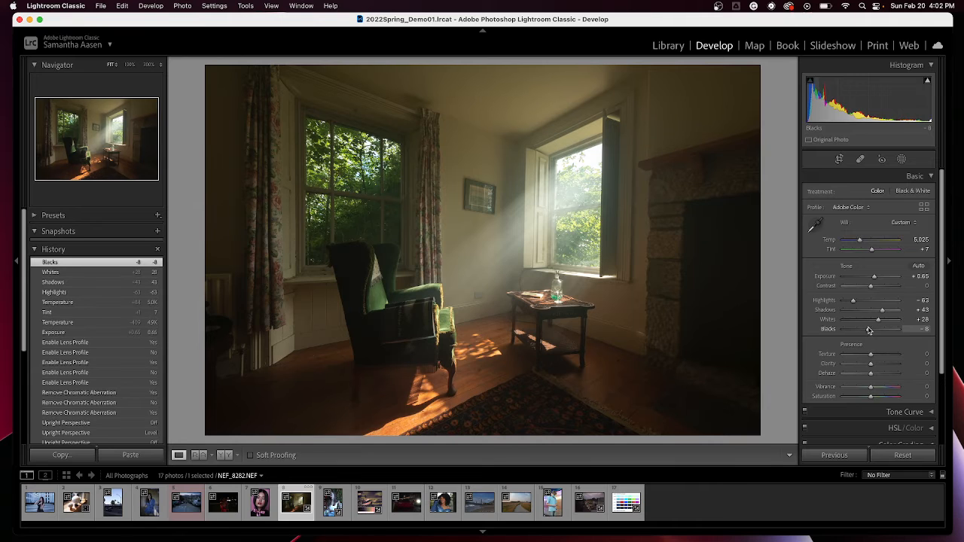
# - Set the photo's Clarity to +8, Dehaze to -9 and Vibrance to -8
pyautogui.moveTo(871, 364); pyautogui.dragTo(875, 367)
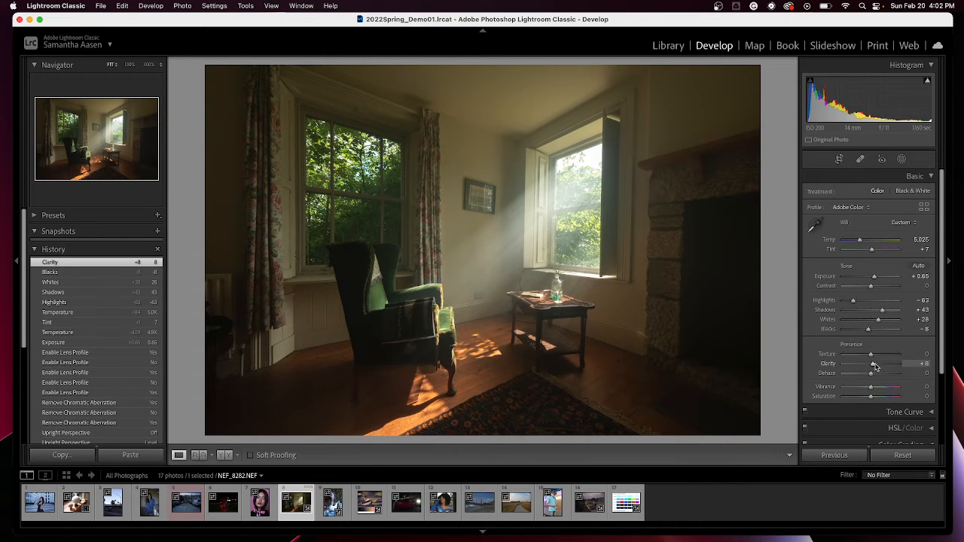
pyautogui.scroll(-3, 874, 367)
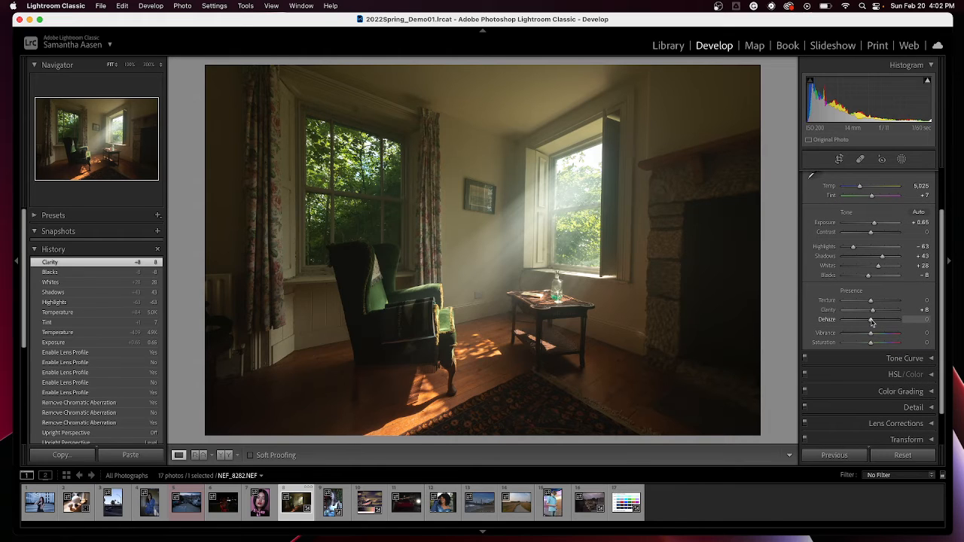
pyautogui.moveTo(871, 320)
pyautogui.mouseDown()
pyautogui.moveTo(889, 322)
pyautogui.moveTo(850, 326)
pyautogui.moveTo(870, 327)
pyautogui.mouseUp()
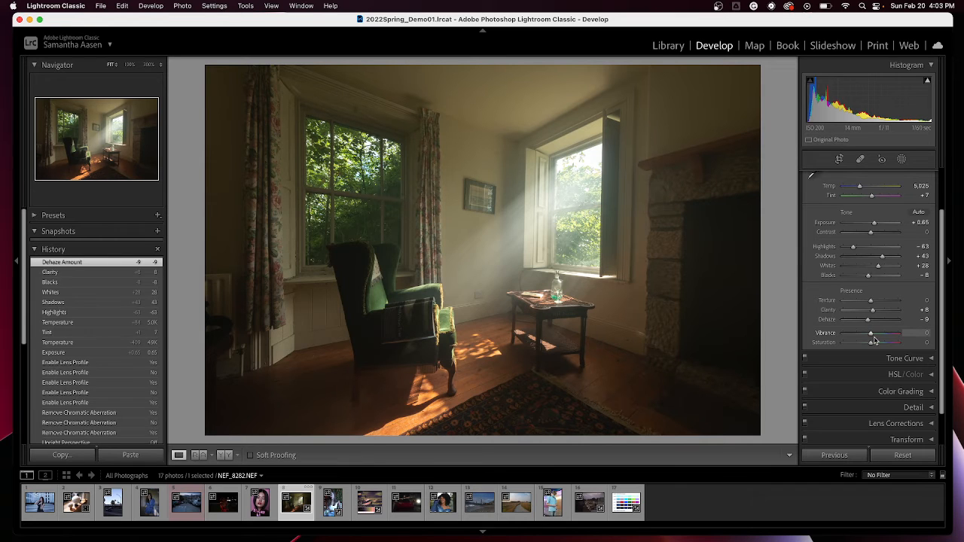
pyautogui.moveTo(871, 336); pyautogui.dragTo(870, 338)
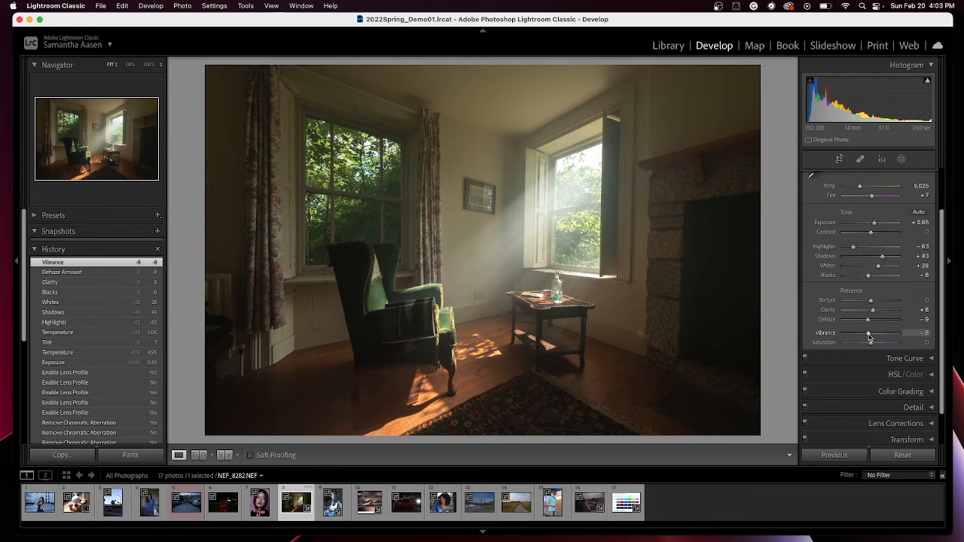
# - Tint the photo's shadows blue in Color Grading with hue 227 and saturation 7, and compare it with the shadow effect hidden
pyautogui.click(931, 360)
pyautogui.click(932, 247)
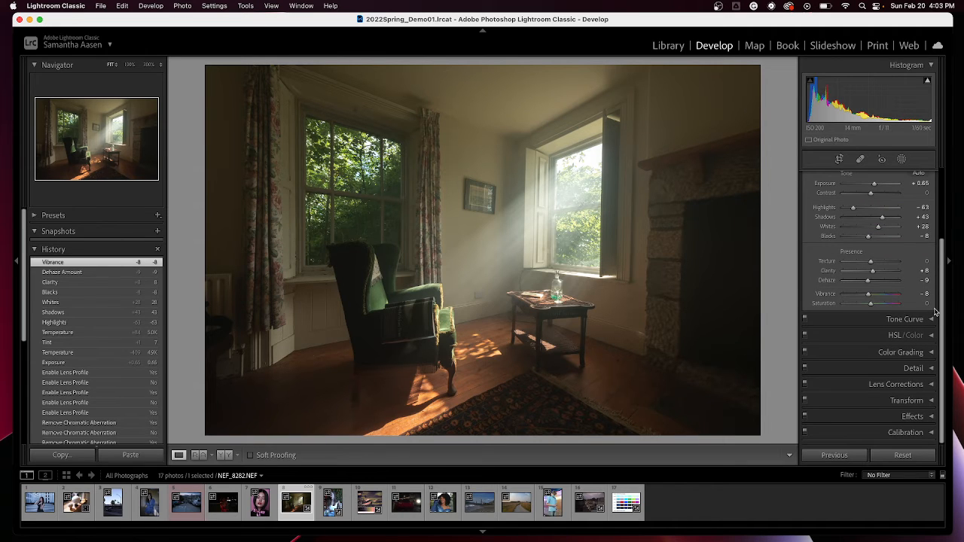
pyautogui.click(932, 354)
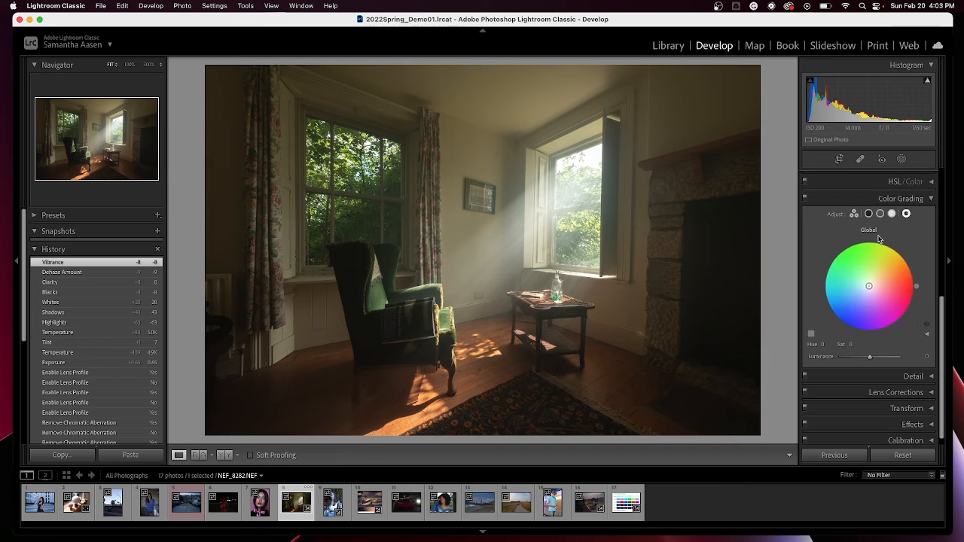
pyautogui.click(869, 216)
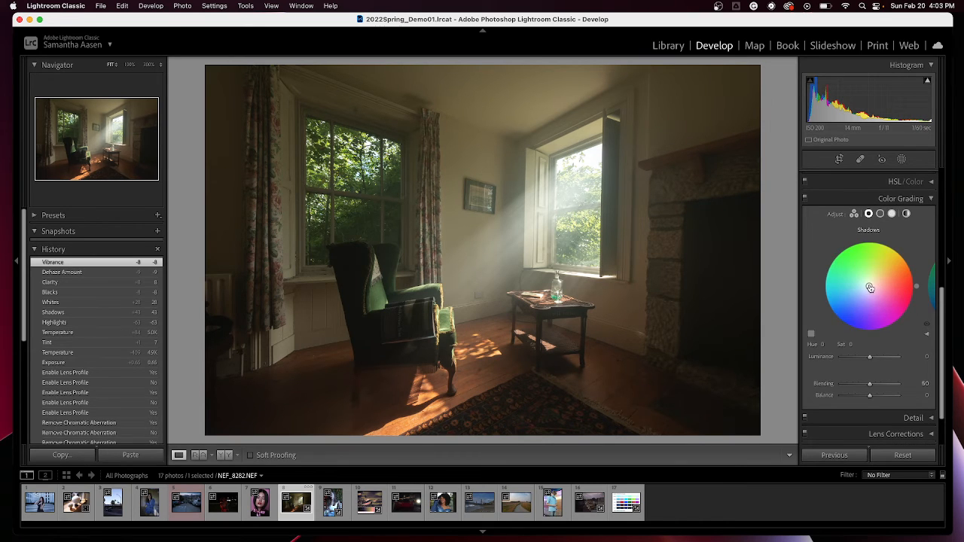
pyautogui.moveTo(870, 288); pyautogui.dragTo(894, 324)
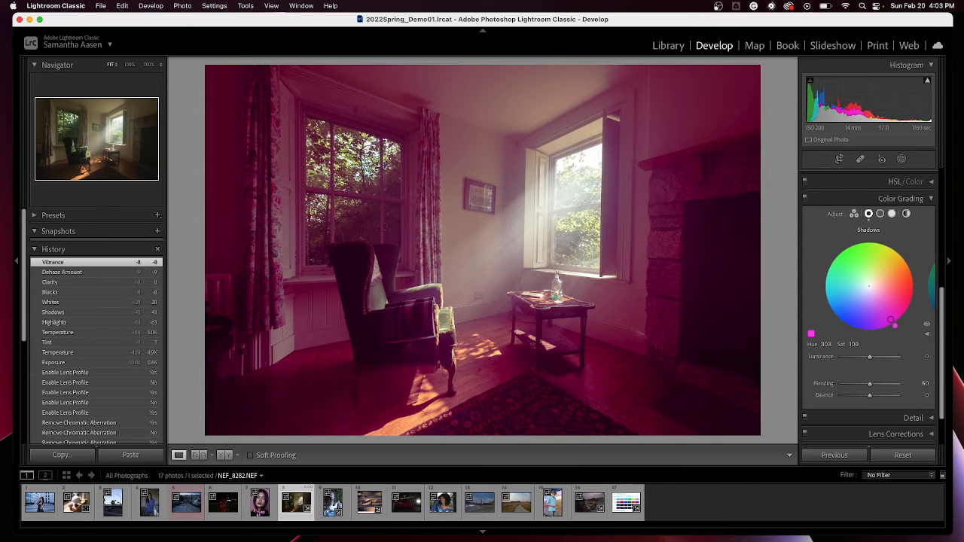
pyautogui.moveTo(893, 324); pyautogui.dragTo(867, 288)
pyautogui.click(926, 326)
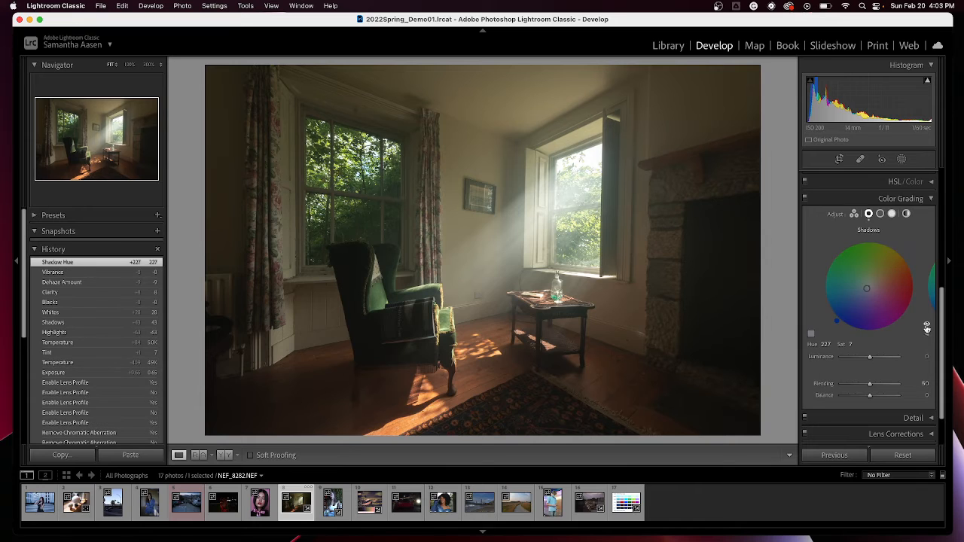
pyautogui.click(926, 326)
pyautogui.click(926, 327)
pyautogui.click(926, 327)
# - Lower the Color Grading shadow luminance to -26 and compare it with the shadow effect hidden
pyautogui.moveTo(873, 361); pyautogui.dragTo(865, 361)
pyautogui.click(926, 326)
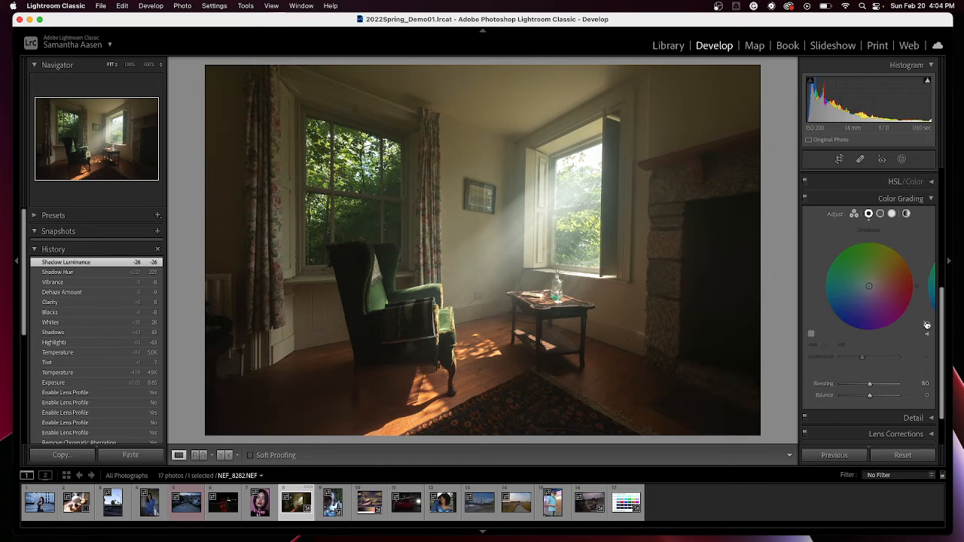
pyautogui.click(926, 326)
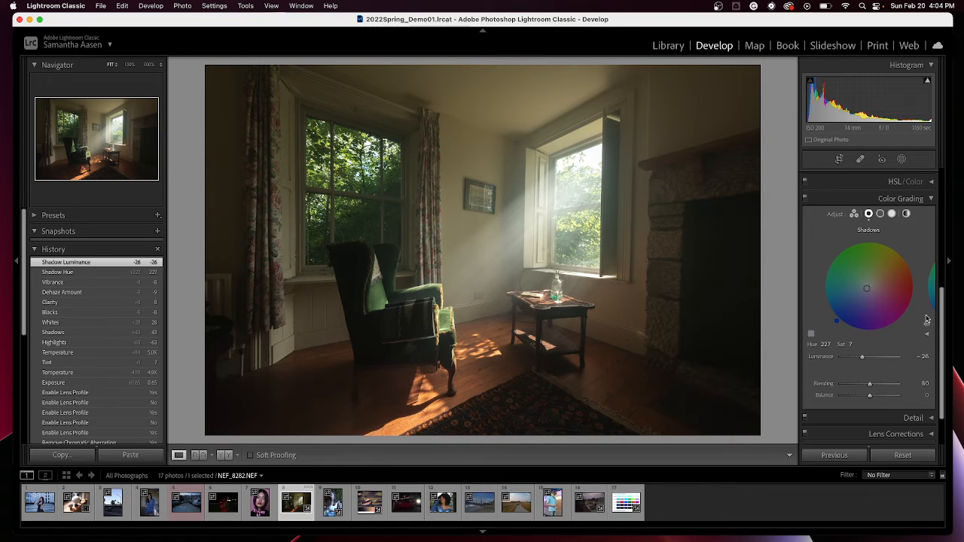
# - Tint the photo's highlights warm orange with hue 34 and saturation 35, and compare it with the highlight effect hidden
pyautogui.click(880, 215)
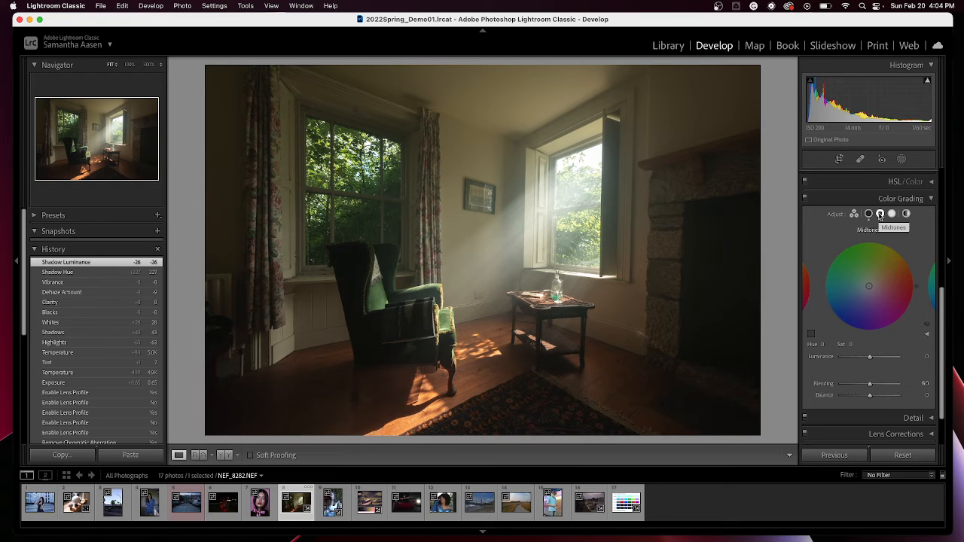
pyautogui.click(892, 214)
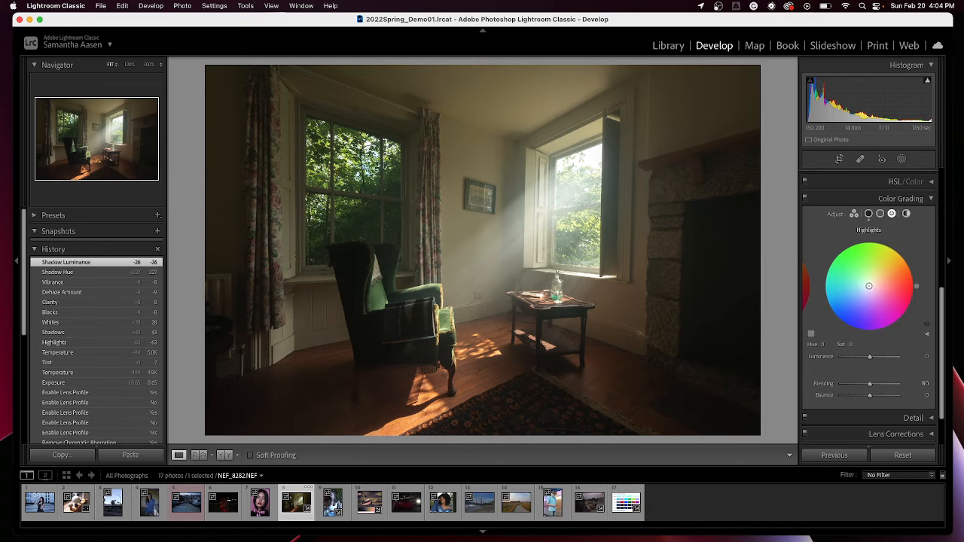
pyautogui.moveTo(870, 287)
pyautogui.mouseDown()
pyautogui.moveTo(891, 253)
pyautogui.moveTo(870, 287)
pyautogui.moveTo(882, 277)
pyautogui.mouseUp()
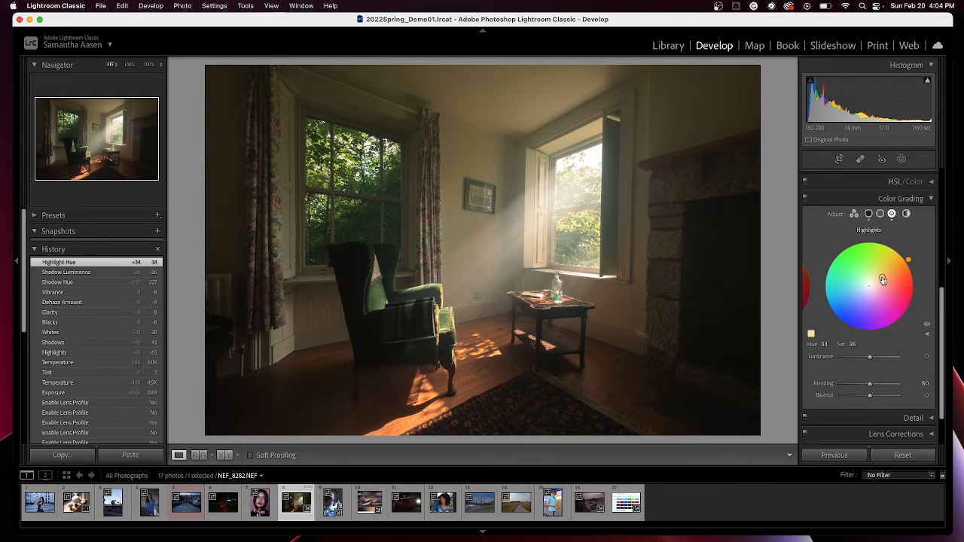
pyautogui.click(927, 325)
pyautogui.click(927, 324)
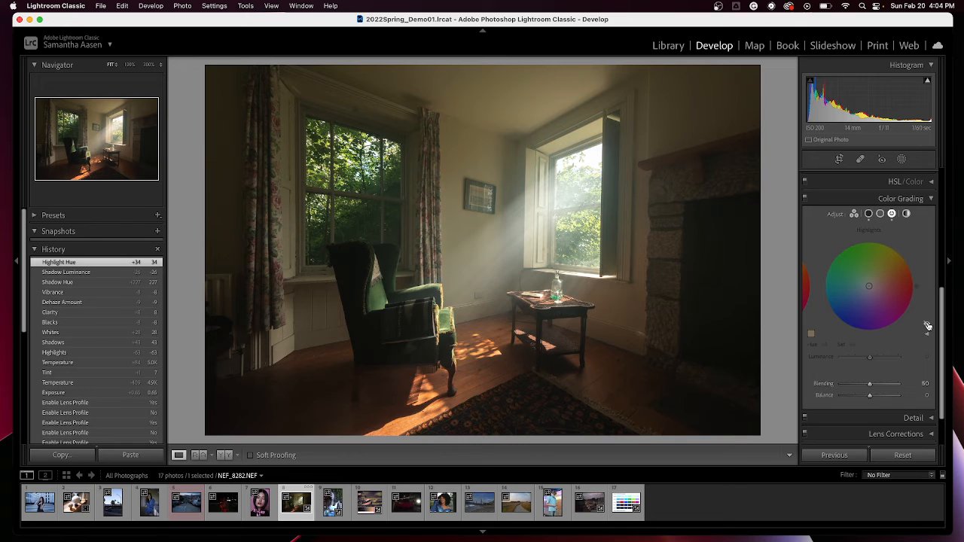
pyautogui.click(927, 325)
pyautogui.click(927, 324)
pyautogui.click(927, 325)
pyautogui.click(927, 324)
pyautogui.click(927, 324)
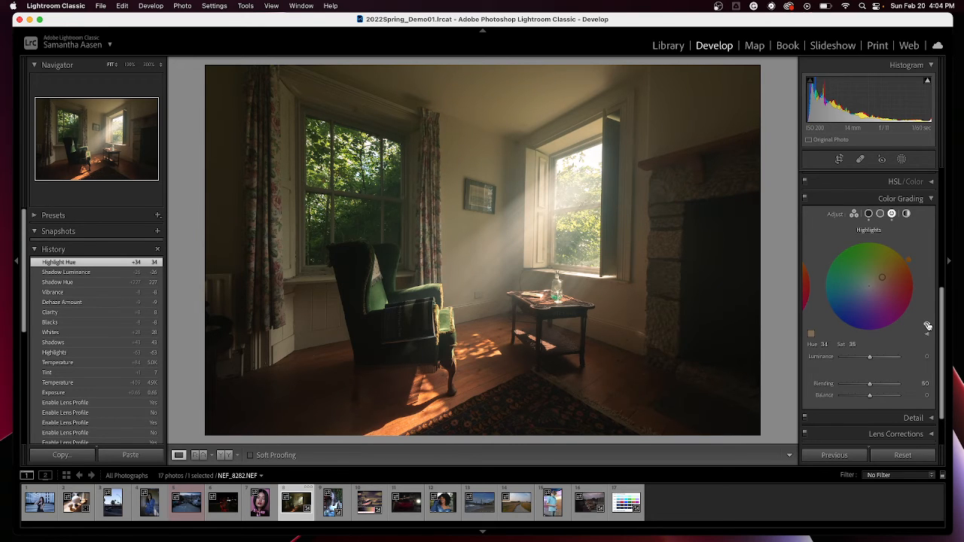
# - Raise the Color Grading highlight luminance to +34 and compare the photo with the highlight effect hidden
pyautogui.click(927, 325)
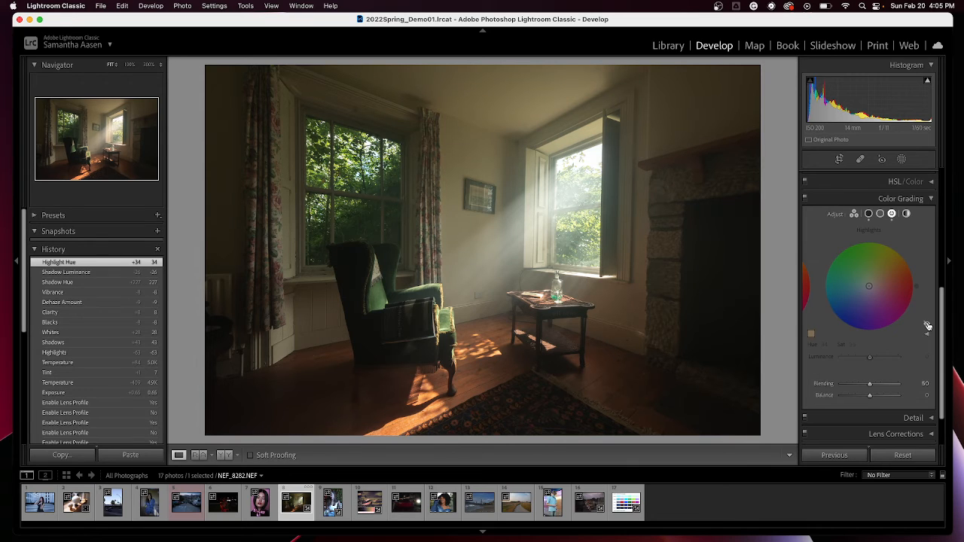
pyautogui.click(927, 325)
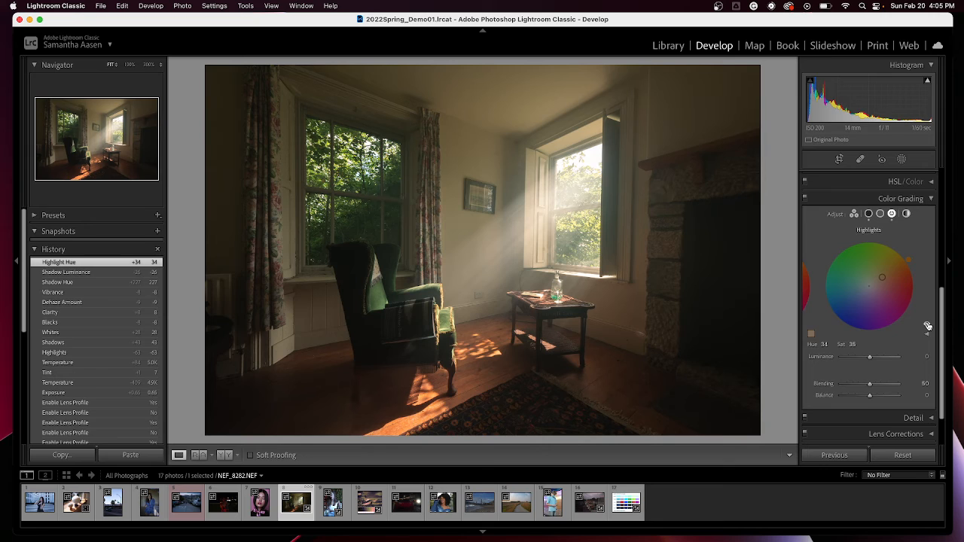
pyautogui.moveTo(869, 358)
pyautogui.mouseDown()
pyautogui.moveTo(855, 360)
pyautogui.moveTo(879, 359)
pyautogui.mouseUp()
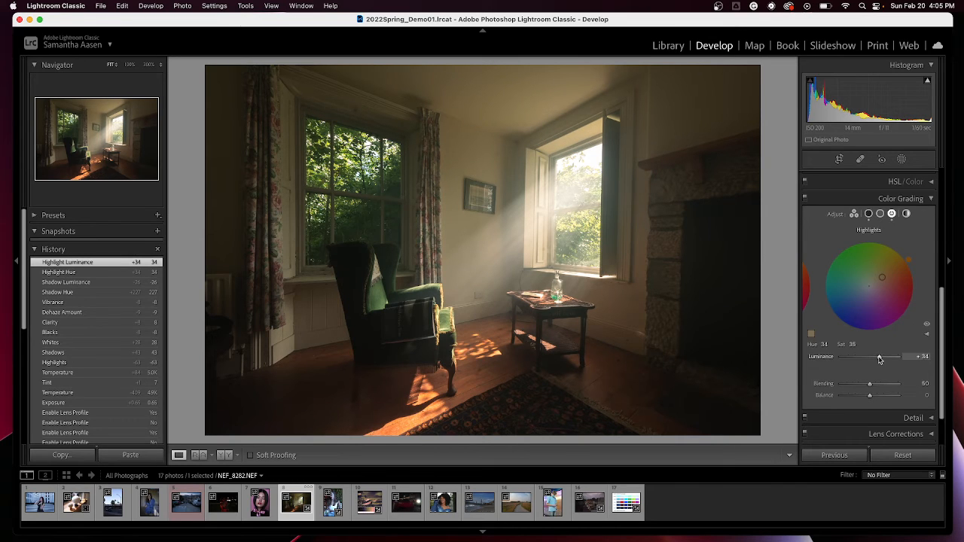
pyautogui.click(927, 324)
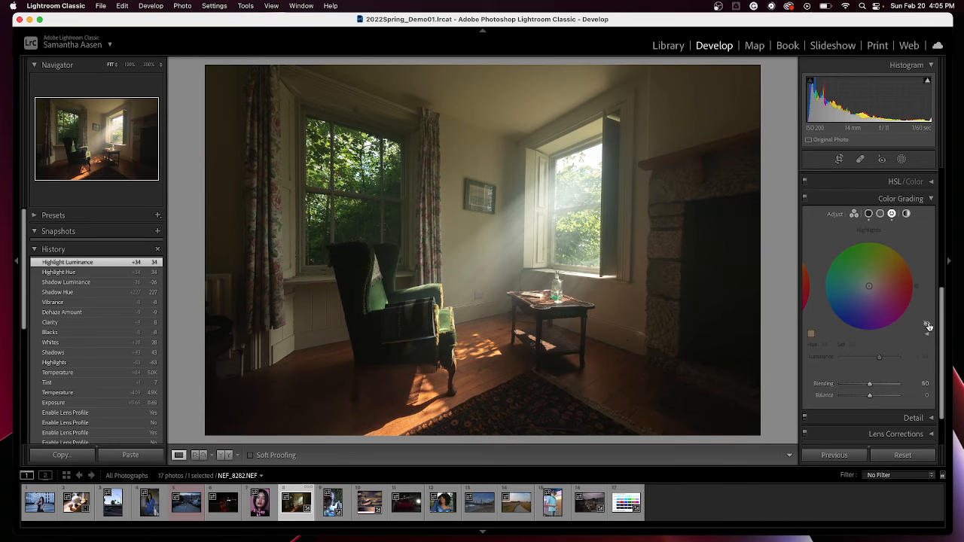
pyautogui.click(927, 325)
pyautogui.click(927, 325)
pyautogui.click(927, 325)
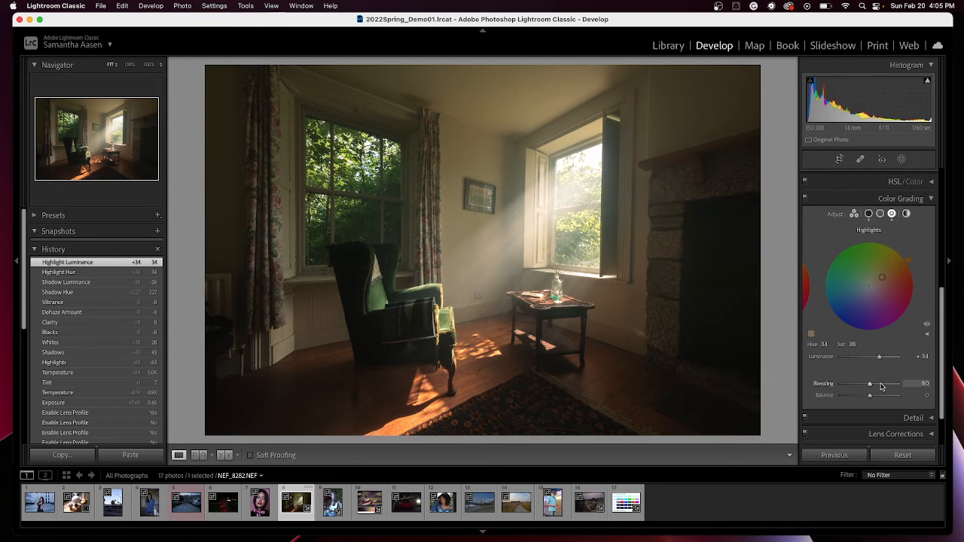
# - Tint the photo's midtones teal in Color Grading with hue 173 and saturation 6, and compare it with the midtone effect hidden
pyautogui.click(880, 215)
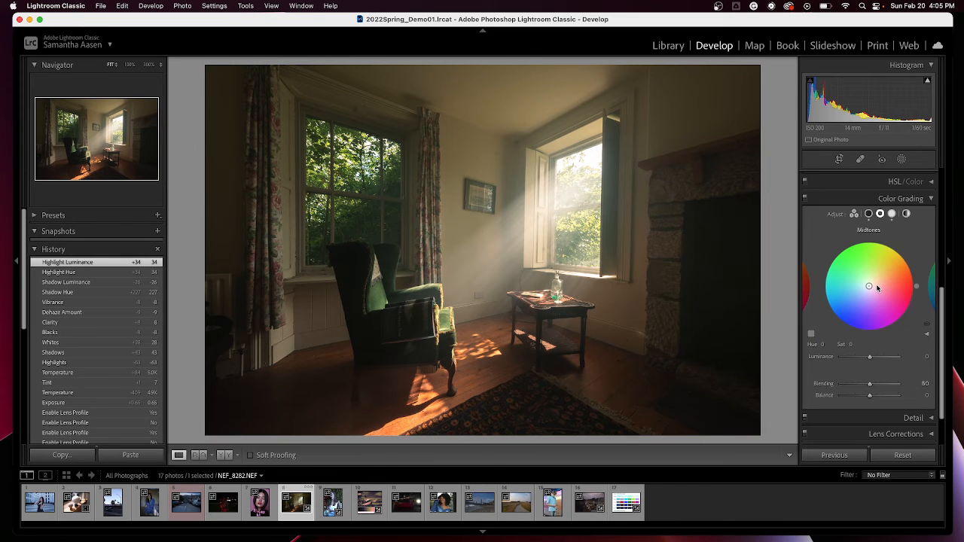
pyautogui.moveTo(871, 289); pyautogui.dragTo(875, 291)
pyautogui.moveTo(874, 291); pyautogui.dragTo(866, 285)
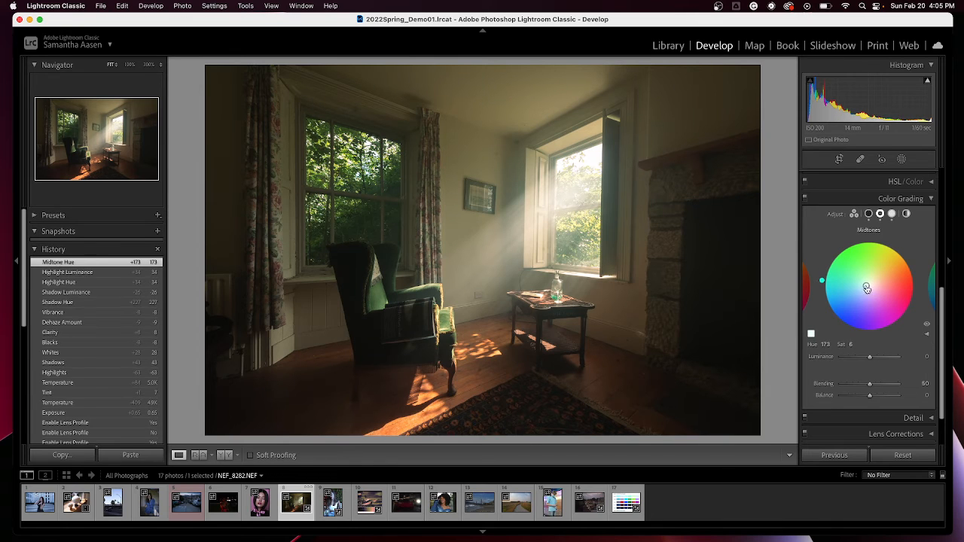
pyautogui.click(927, 324)
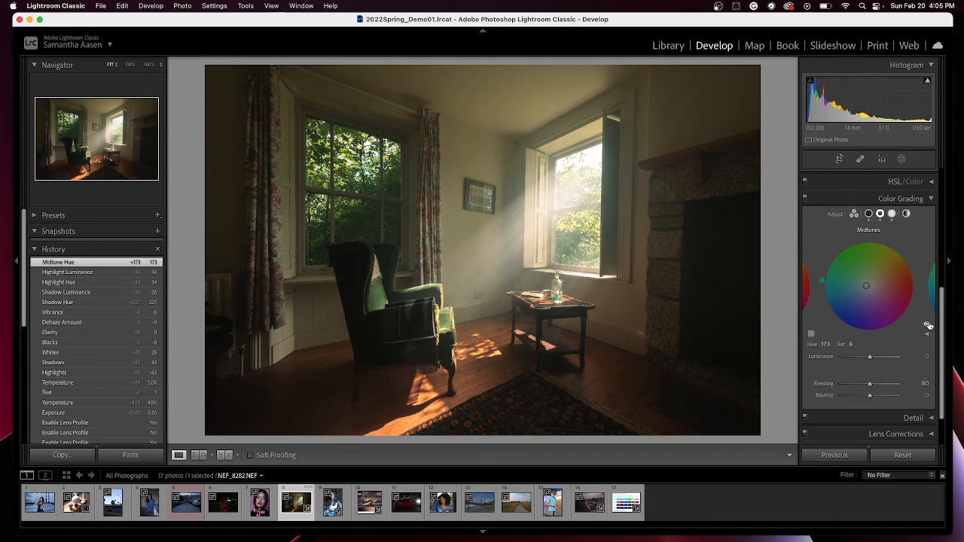
pyautogui.click(927, 324)
pyautogui.click(927, 324)
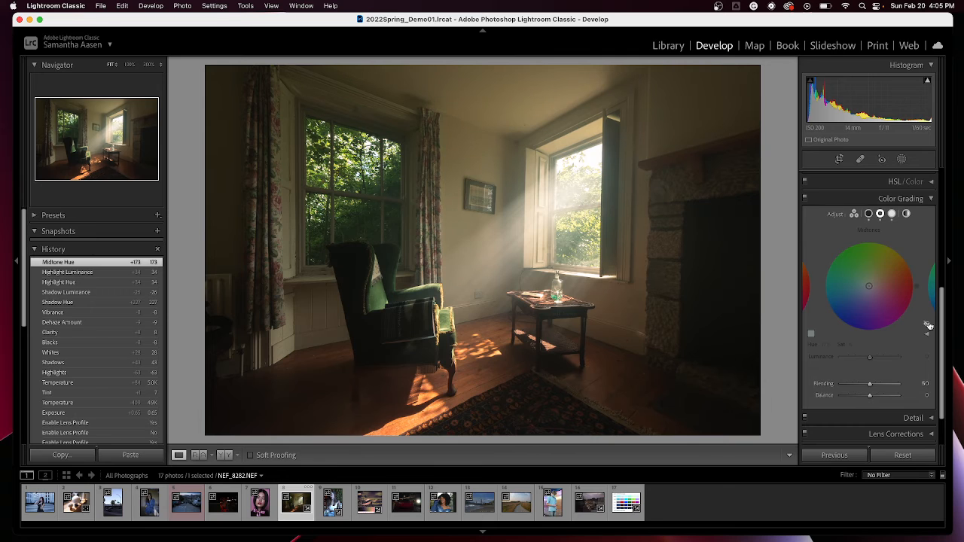
pyautogui.click(928, 326)
pyautogui.click(929, 325)
pyautogui.click(929, 326)
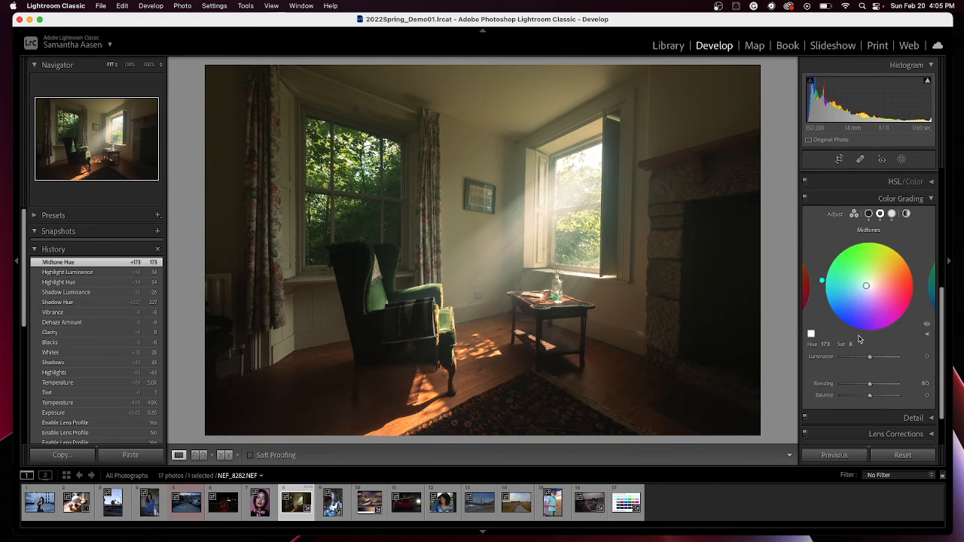
# - Reduce the Color Grading midtone saturation to 1 and compare the photo with the midtone effect hidden
pyautogui.moveTo(850, 345); pyautogui.dragTo(851, 345)
pyautogui.click(927, 323)
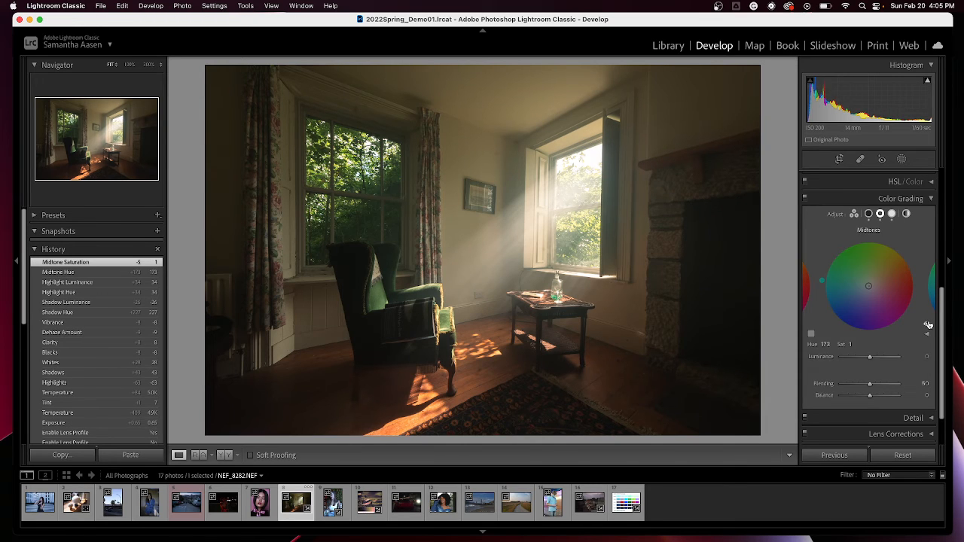
pyautogui.click(927, 324)
pyautogui.click(927, 324)
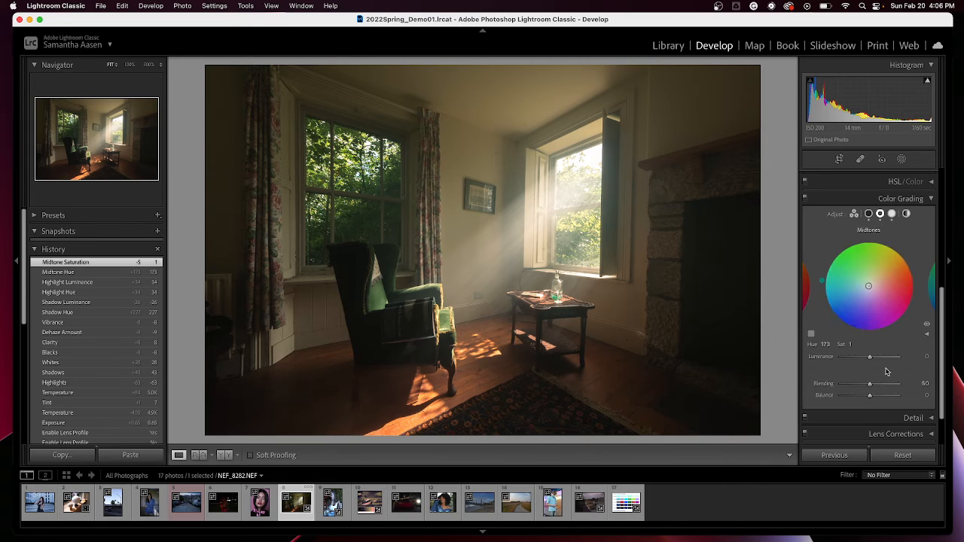
# - Set the Color Grading Blending to 87 and Balance to -4, and show the photo's before and after versions side by side
pyautogui.moveTo(871, 387)
pyautogui.mouseDown()
pyautogui.moveTo(890, 387)
pyautogui.moveTo(851, 390)
pyautogui.moveTo(925, 390)
pyautogui.moveTo(861, 396)
pyautogui.moveTo(895, 395)
pyautogui.moveTo(871, 402)
pyautogui.mouseUp()
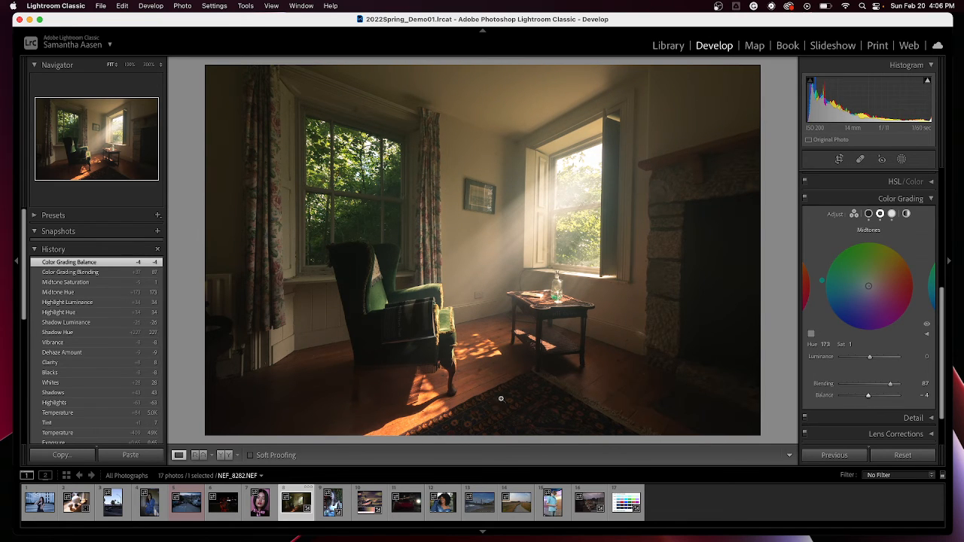
pyautogui.click(221, 456)
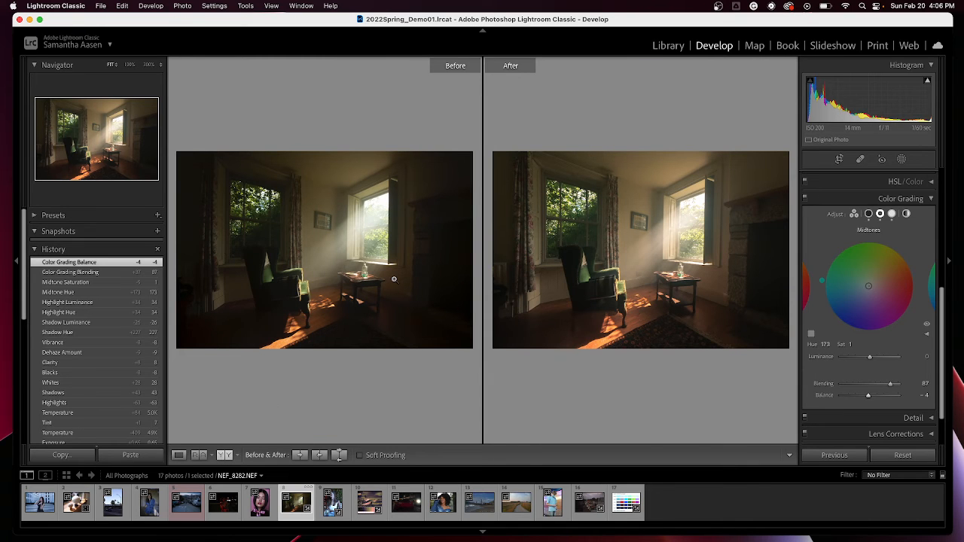
pyautogui.moveTo(394, 279); pyautogui.dragTo(361, 282)
# - Set the photo's sharpening to Amount 53, Radius 1.3 and Detail 39, check it at 100%, and return to the single-photo view
pyautogui.click(929, 199)
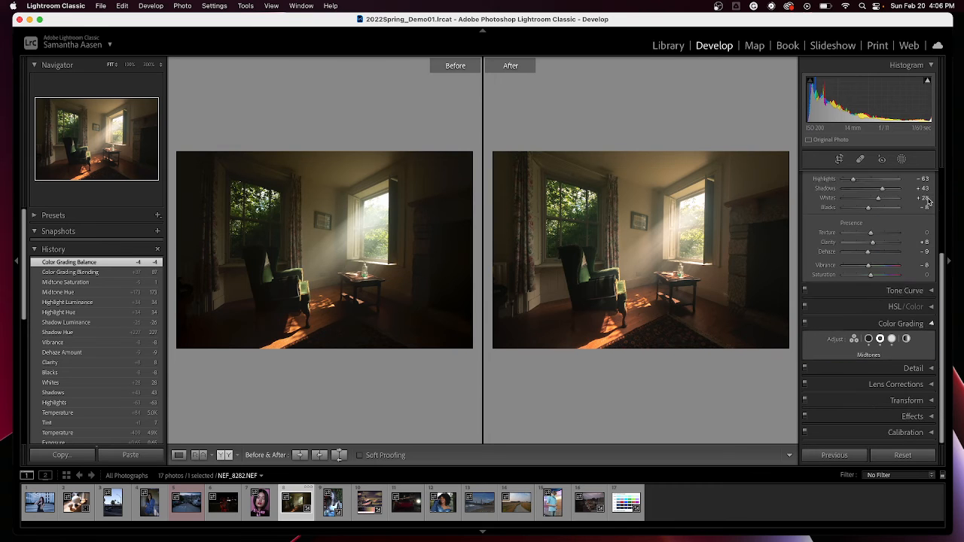
pyautogui.click(932, 370)
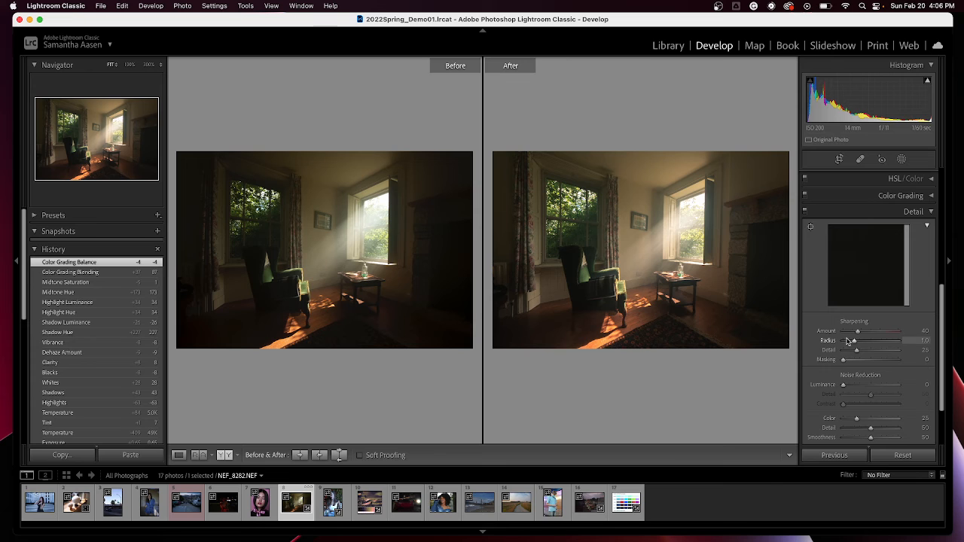
pyautogui.moveTo(858, 334)
pyautogui.mouseDown()
pyautogui.moveTo(854, 343)
pyautogui.moveTo(865, 351)
pyautogui.mouseUp()
pyautogui.click(678, 315)
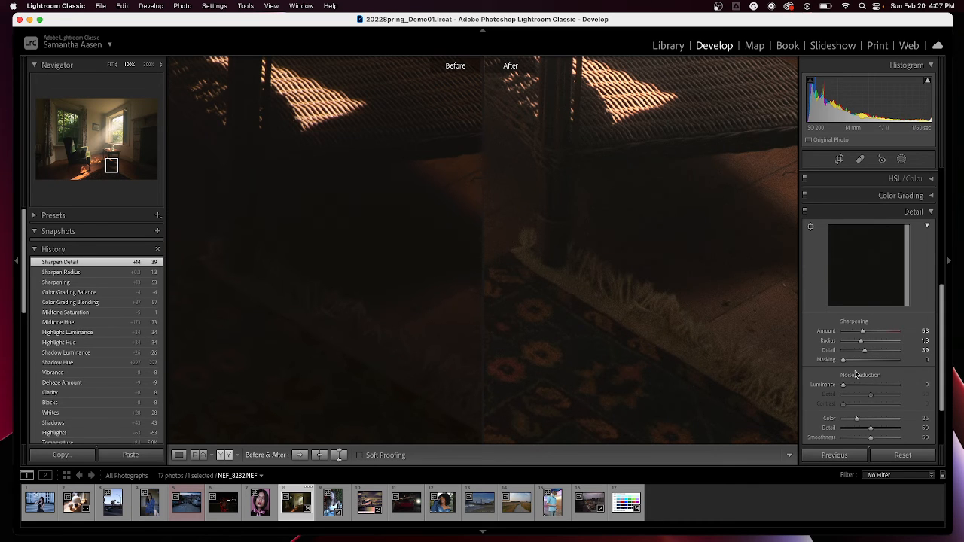
pyautogui.click(726, 314)
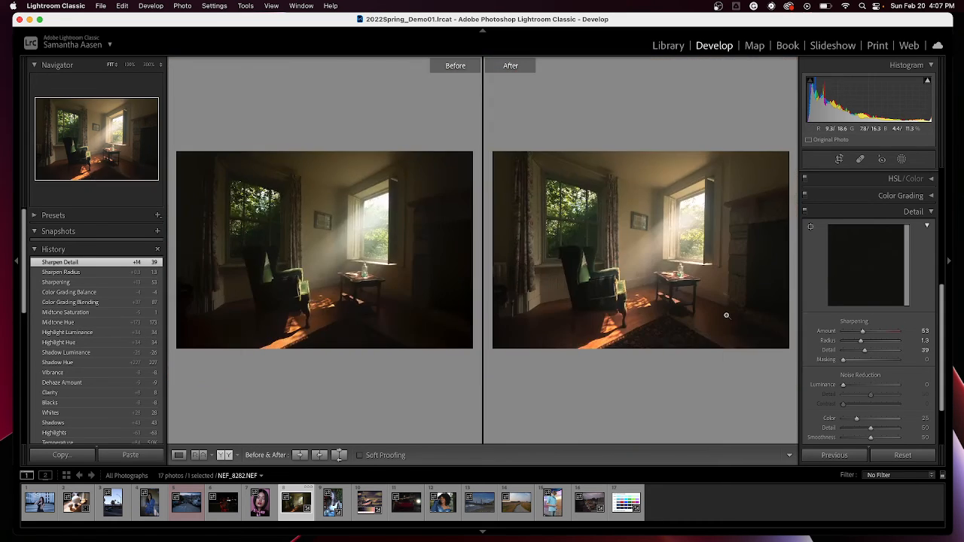
pyautogui.scroll(-3, 895, 380)
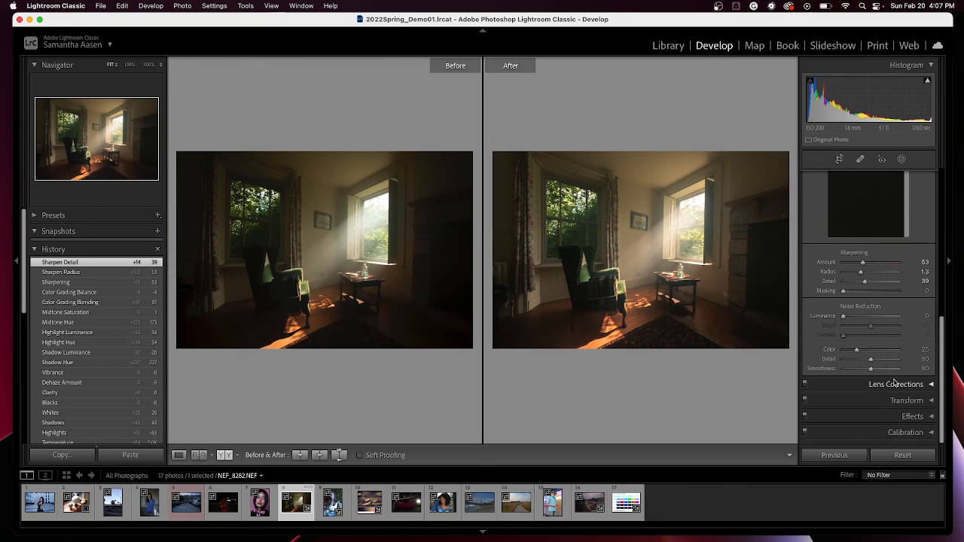
pyautogui.click(179, 455)
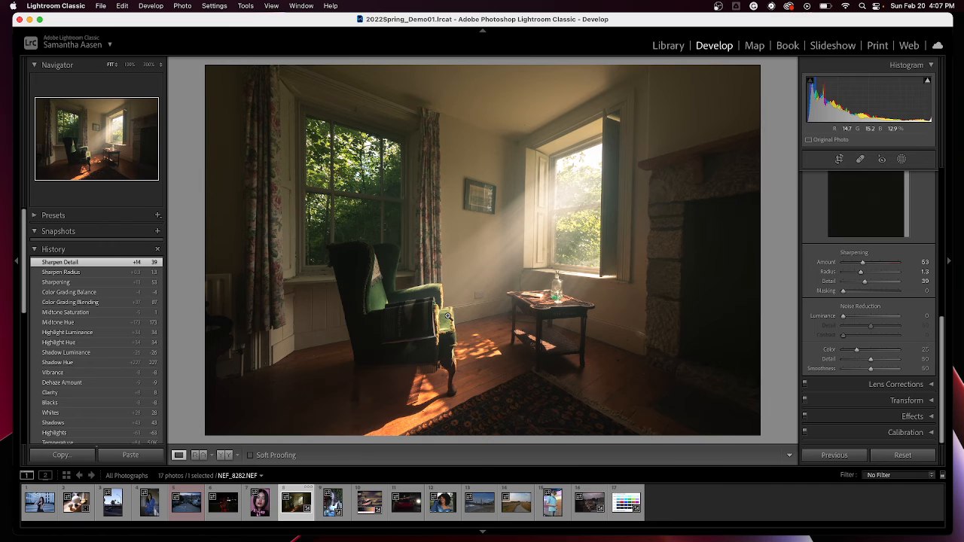
pyautogui.scroll(3, 827, 393)
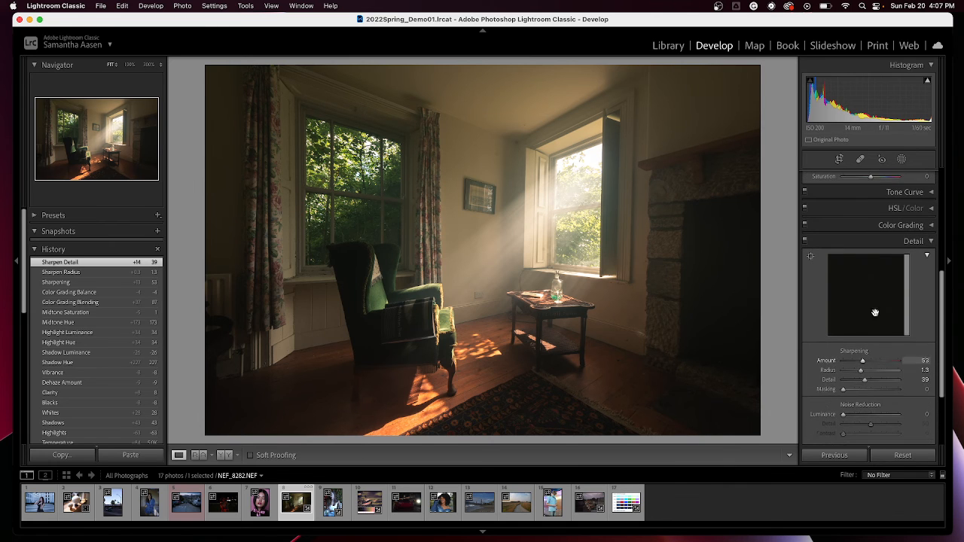
pyautogui.click(931, 242)
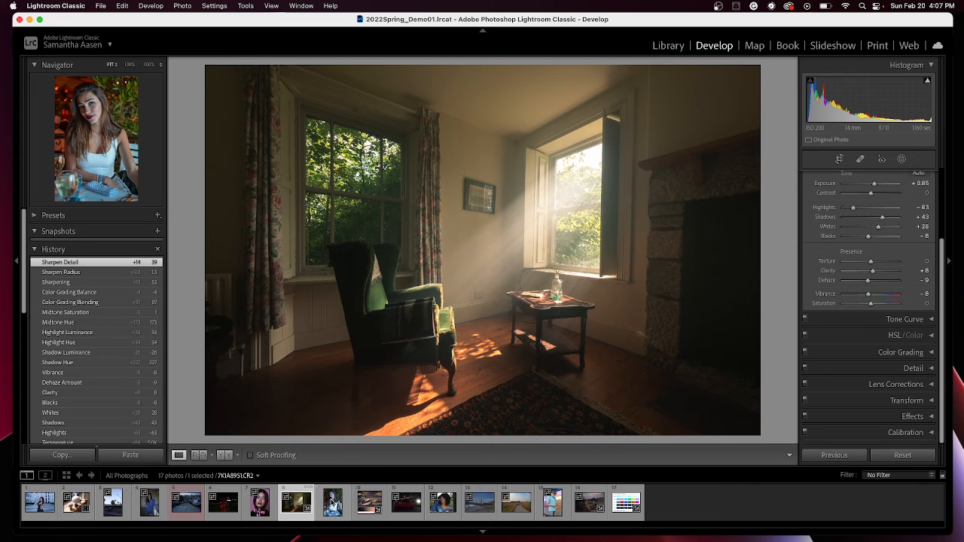
# - Open the portrait of the woman at the restaurant table and enable its Color Grading, comparing the photo with the effects off and on
pyautogui.click(332, 502)
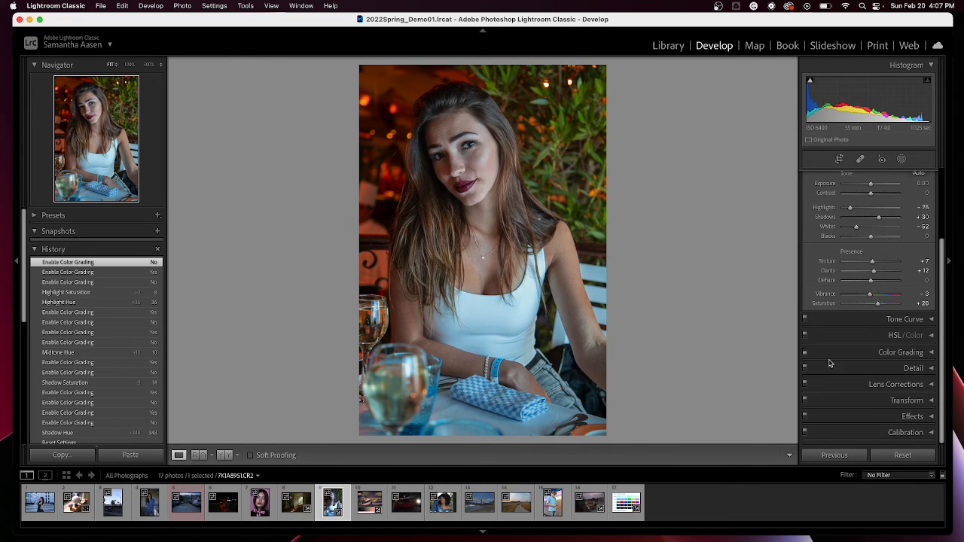
pyautogui.scroll(5, 923, 261)
pyautogui.scroll(-4, 925, 261)
pyautogui.click(931, 352)
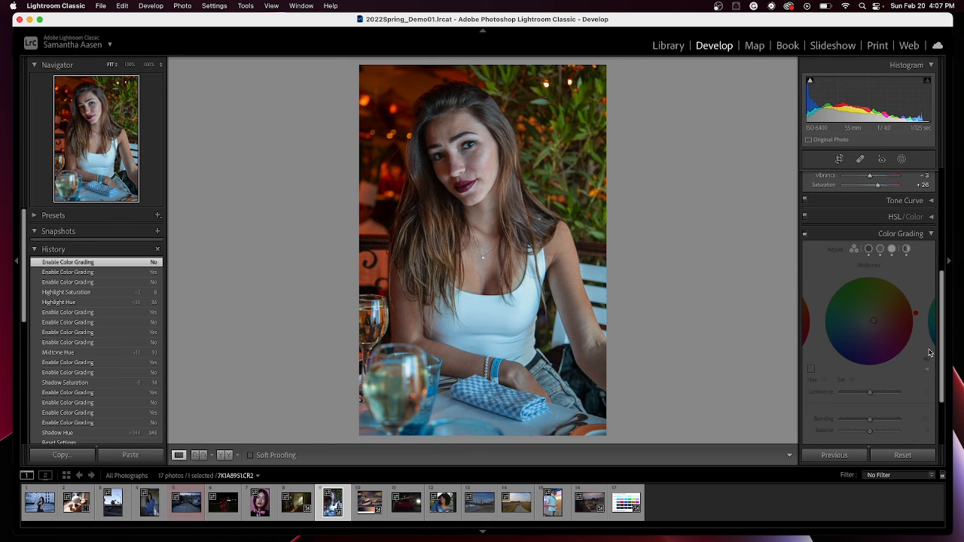
pyautogui.click(805, 236)
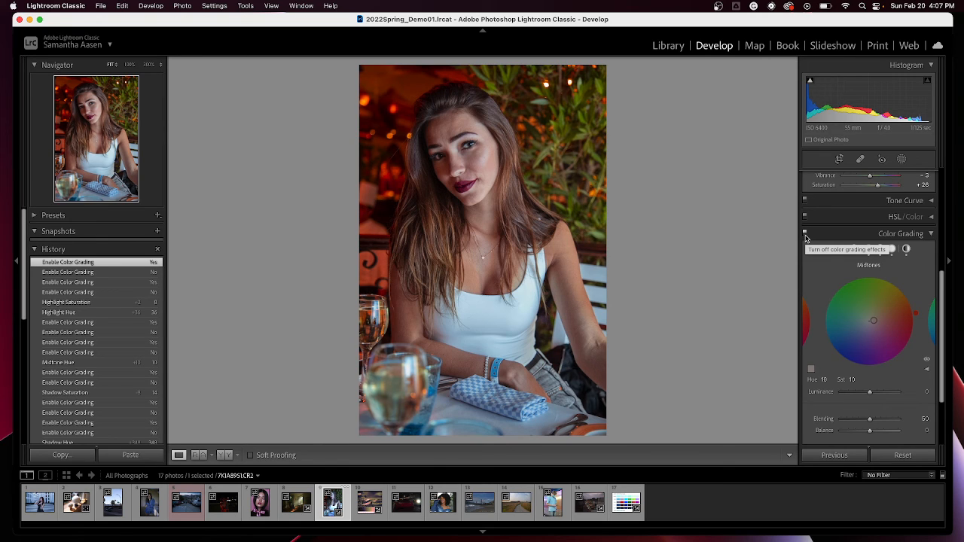
pyautogui.click(805, 235)
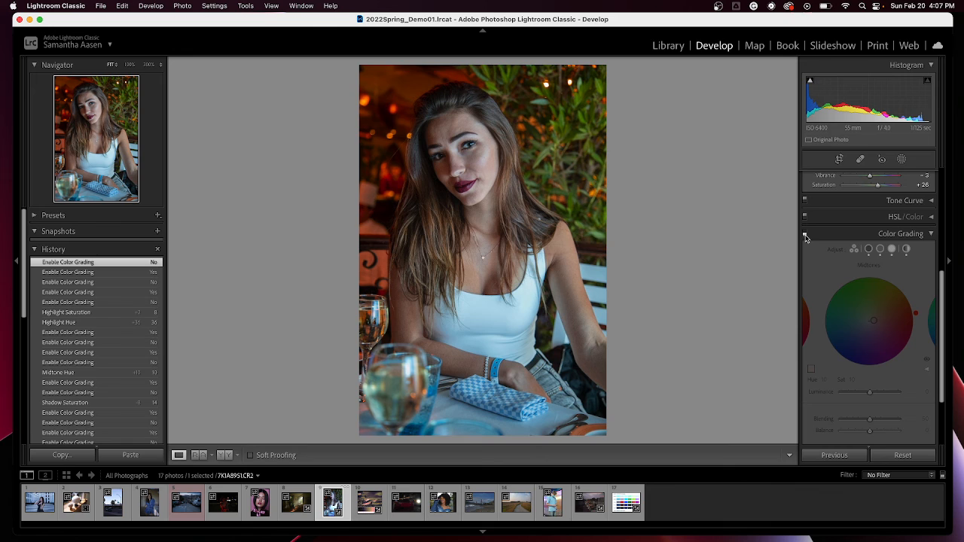
pyautogui.click(806, 238)
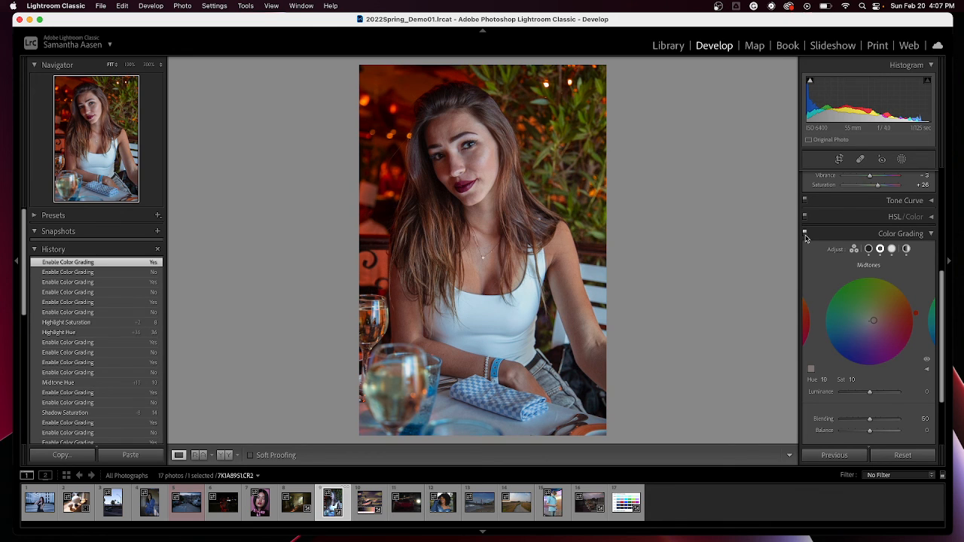
pyautogui.click(806, 235)
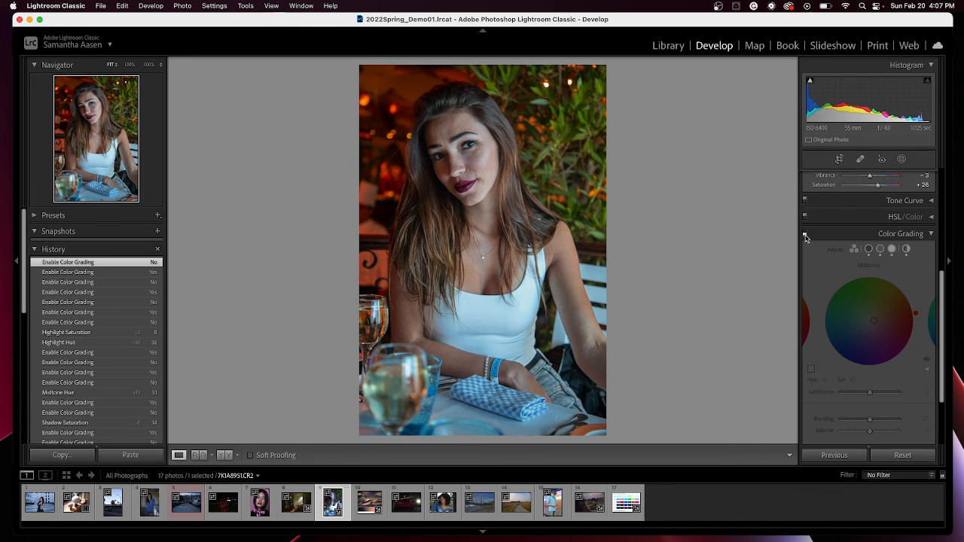
pyautogui.click(806, 235)
pyautogui.click(806, 235)
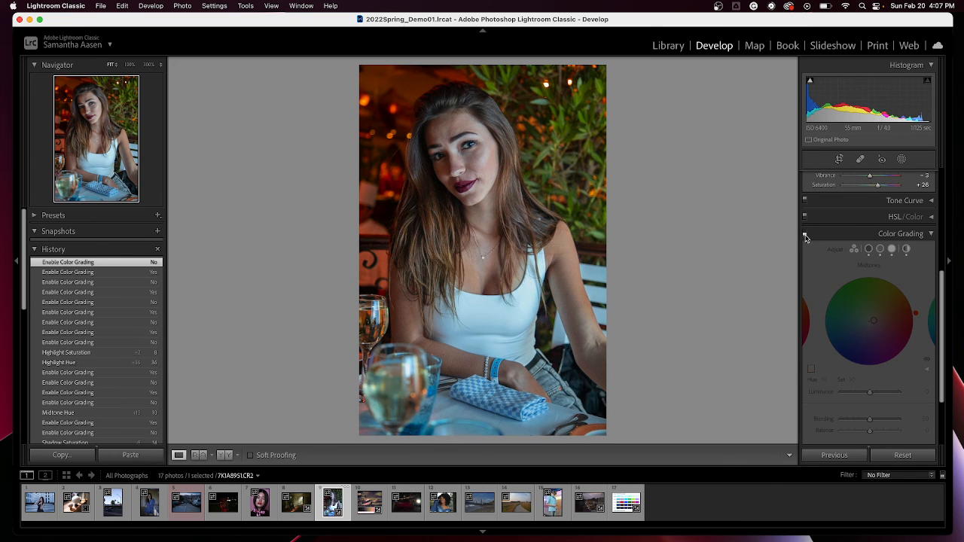
pyautogui.click(806, 235)
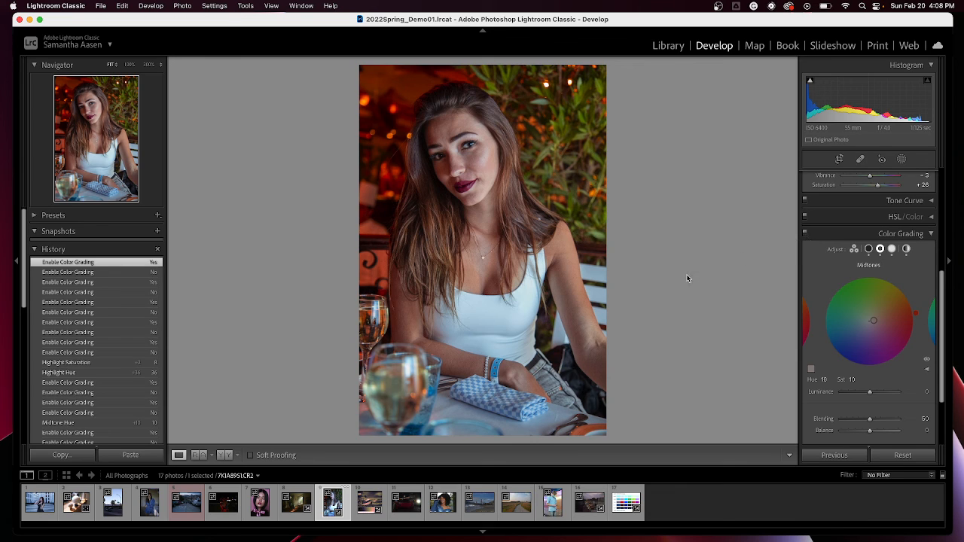
# - Review the color zone chart, the zone system landscape and the interior photo, and open the gravel road field photo
pyautogui.click(622, 515)
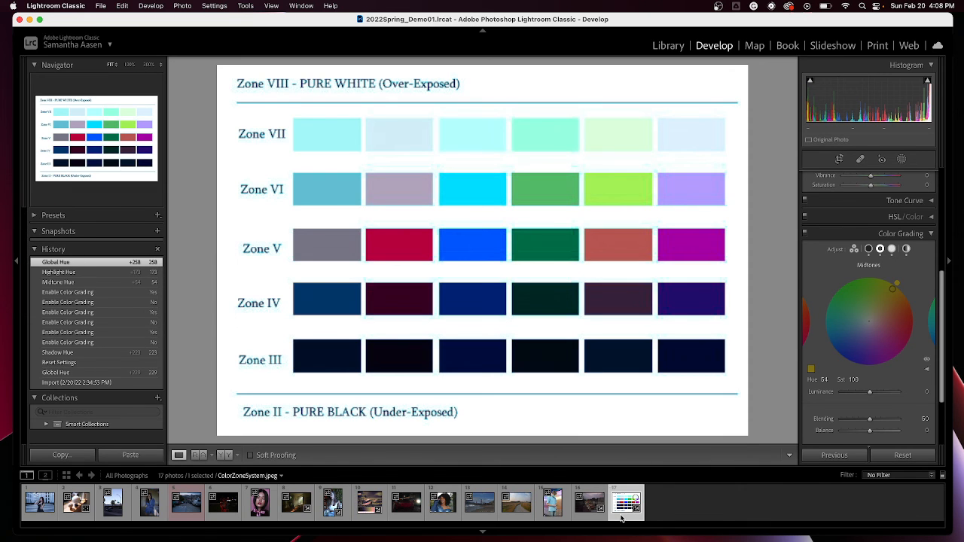
pyautogui.click(369, 503)
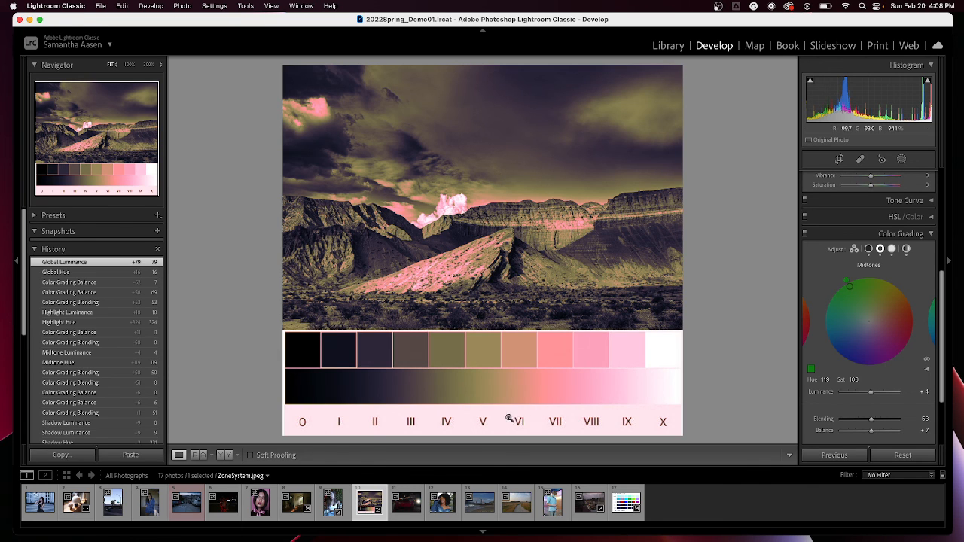
pyautogui.click(309, 501)
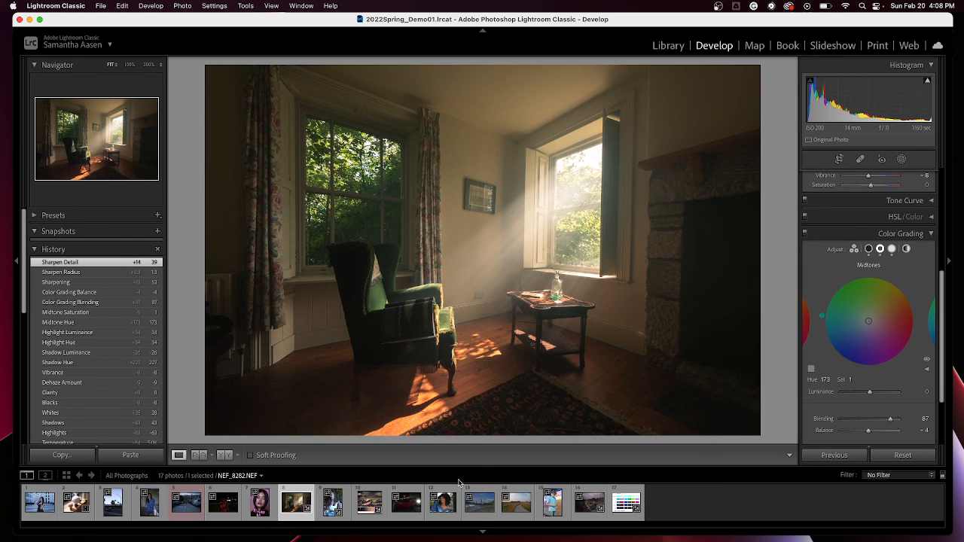
pyautogui.click(513, 512)
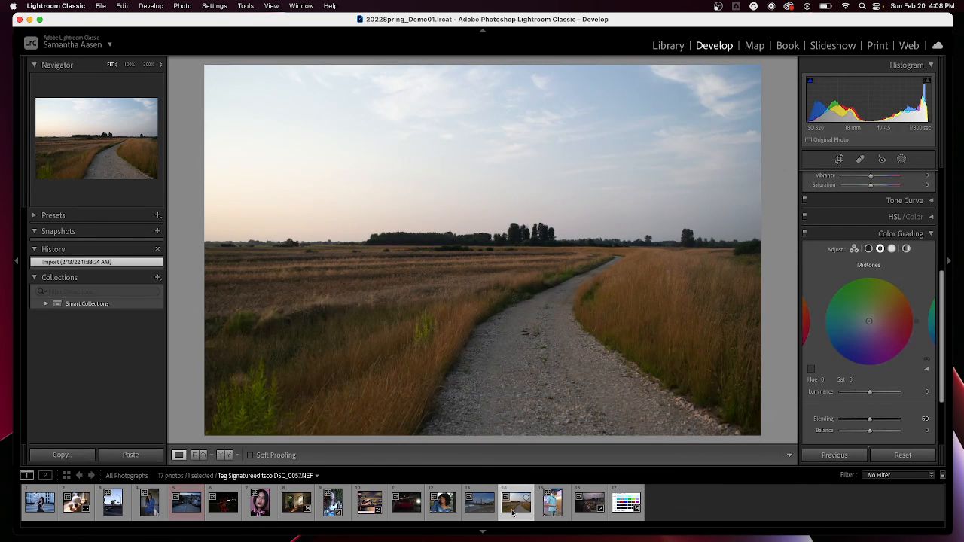